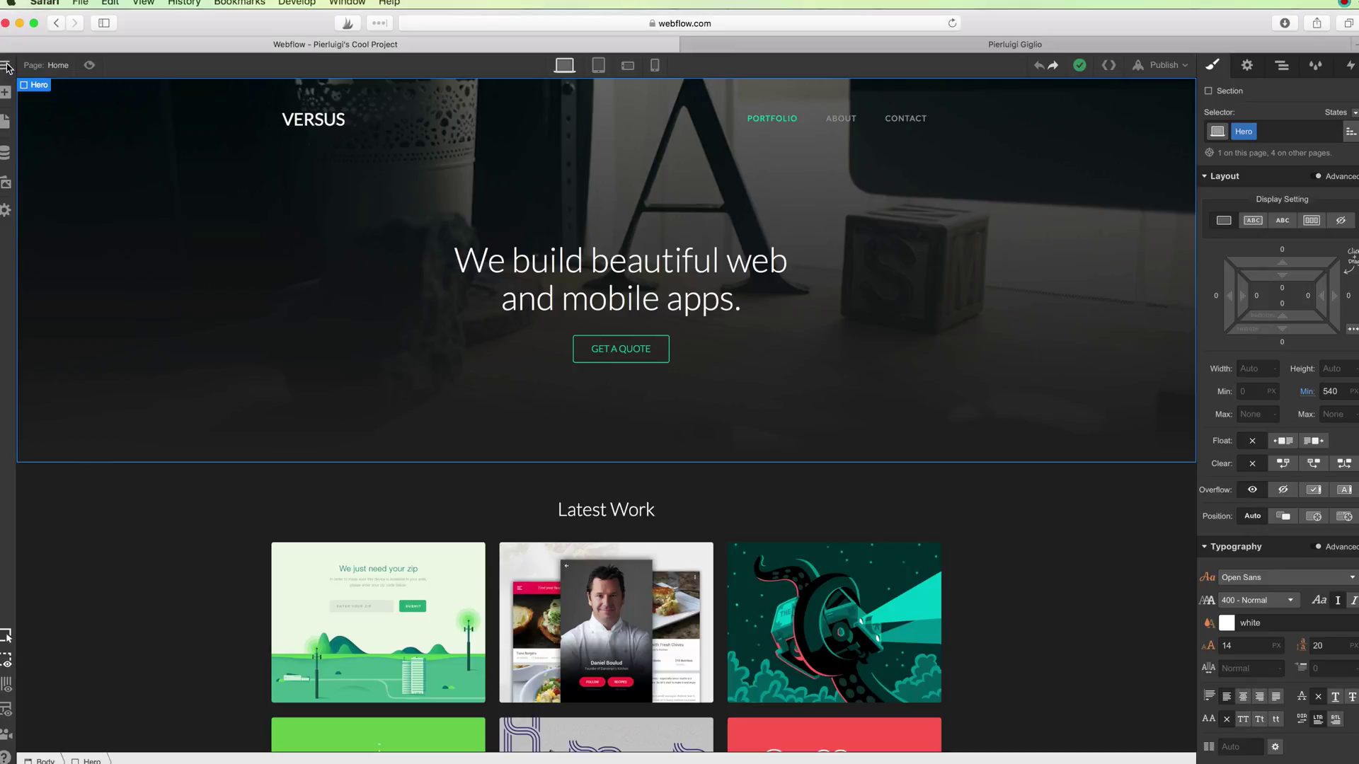
- Add a div block to the Hero section of the Home page, directly below the Get a Quote button
mouse_move(11, 73)
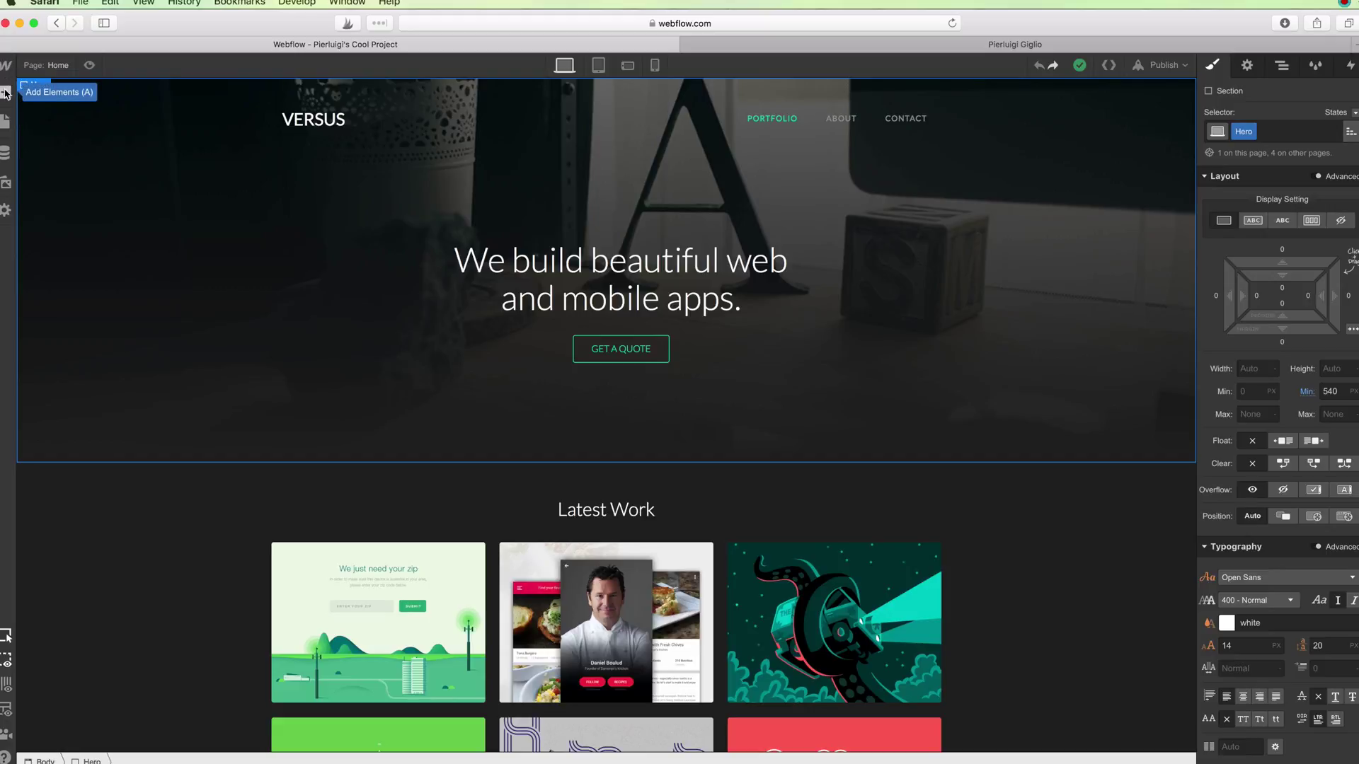
click(6, 93)
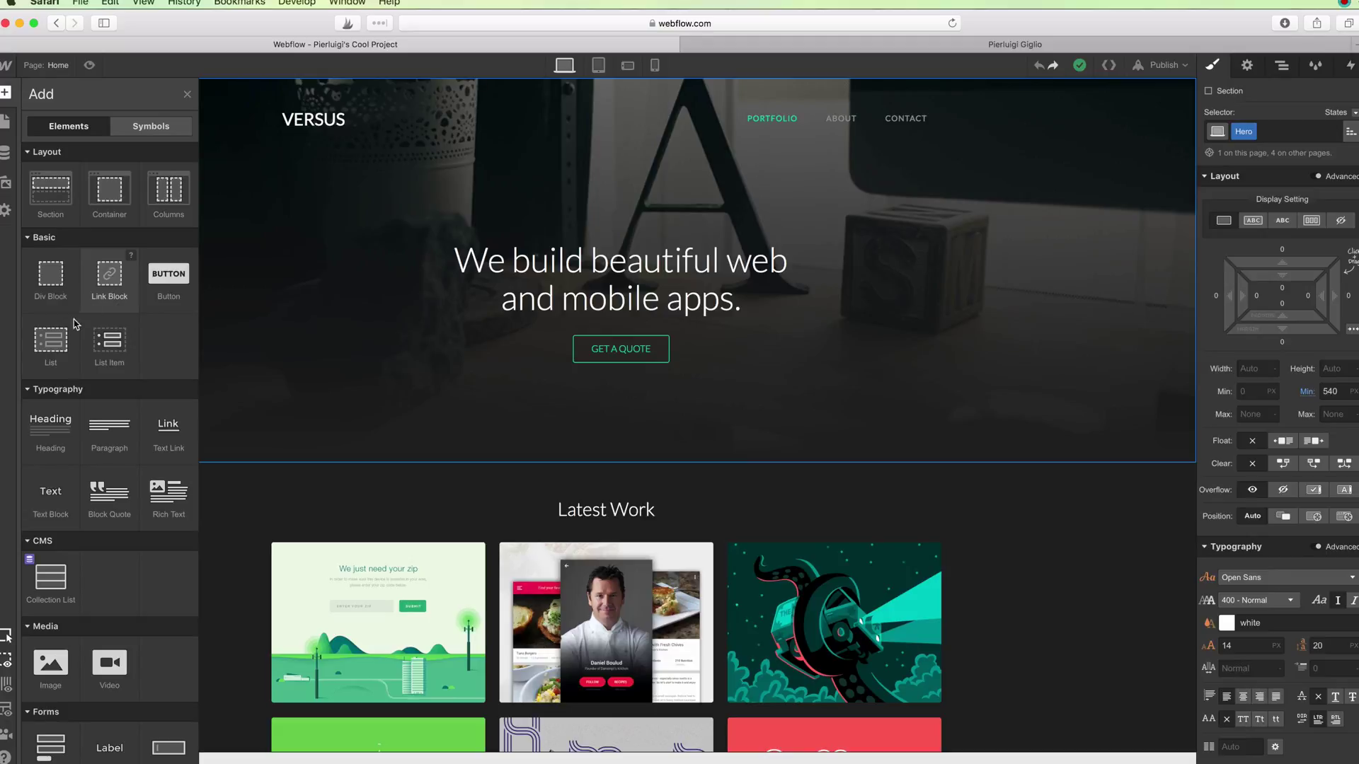
drag(54, 279, 559, 397)
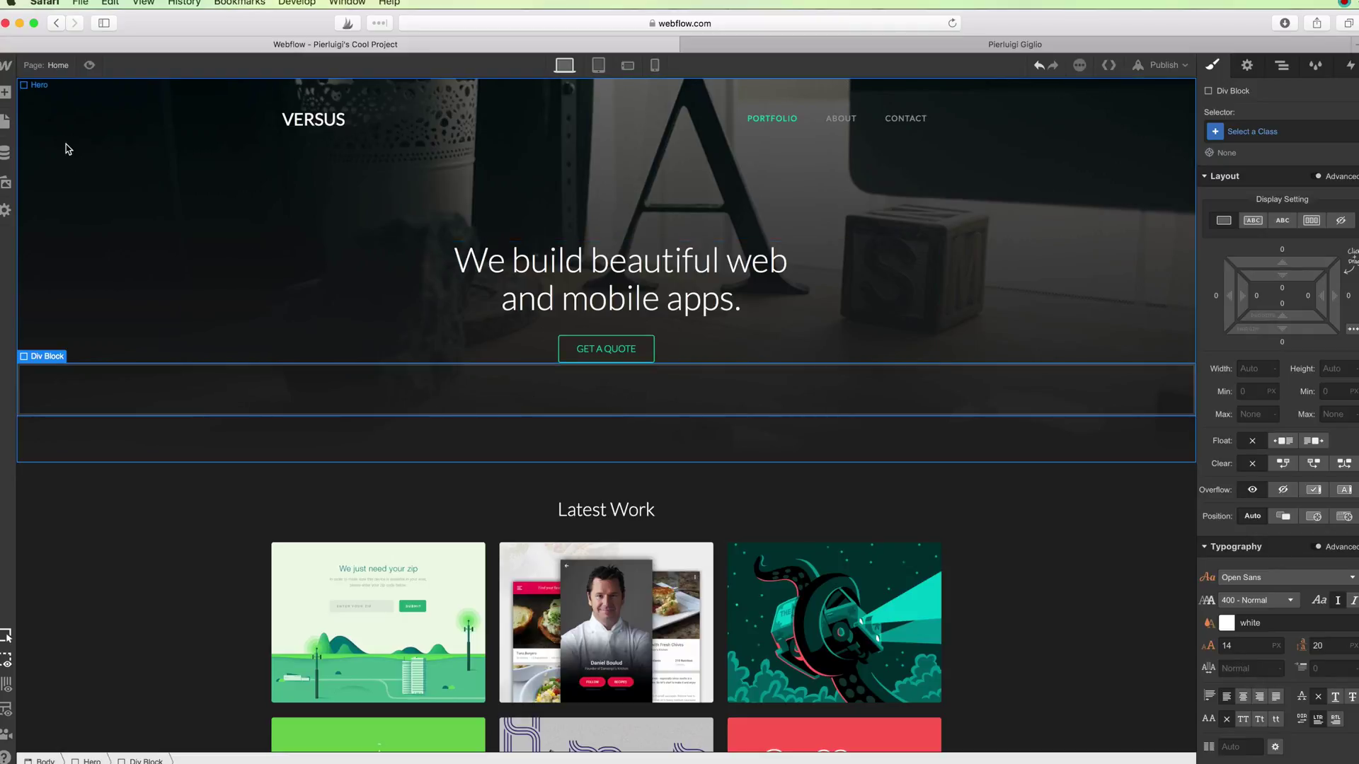
- Look through the library of elements that can be added, down to the form and component elements
click(8, 95)
scroll(128, 289, down, 3)
scroll(127, 288, down, 5)
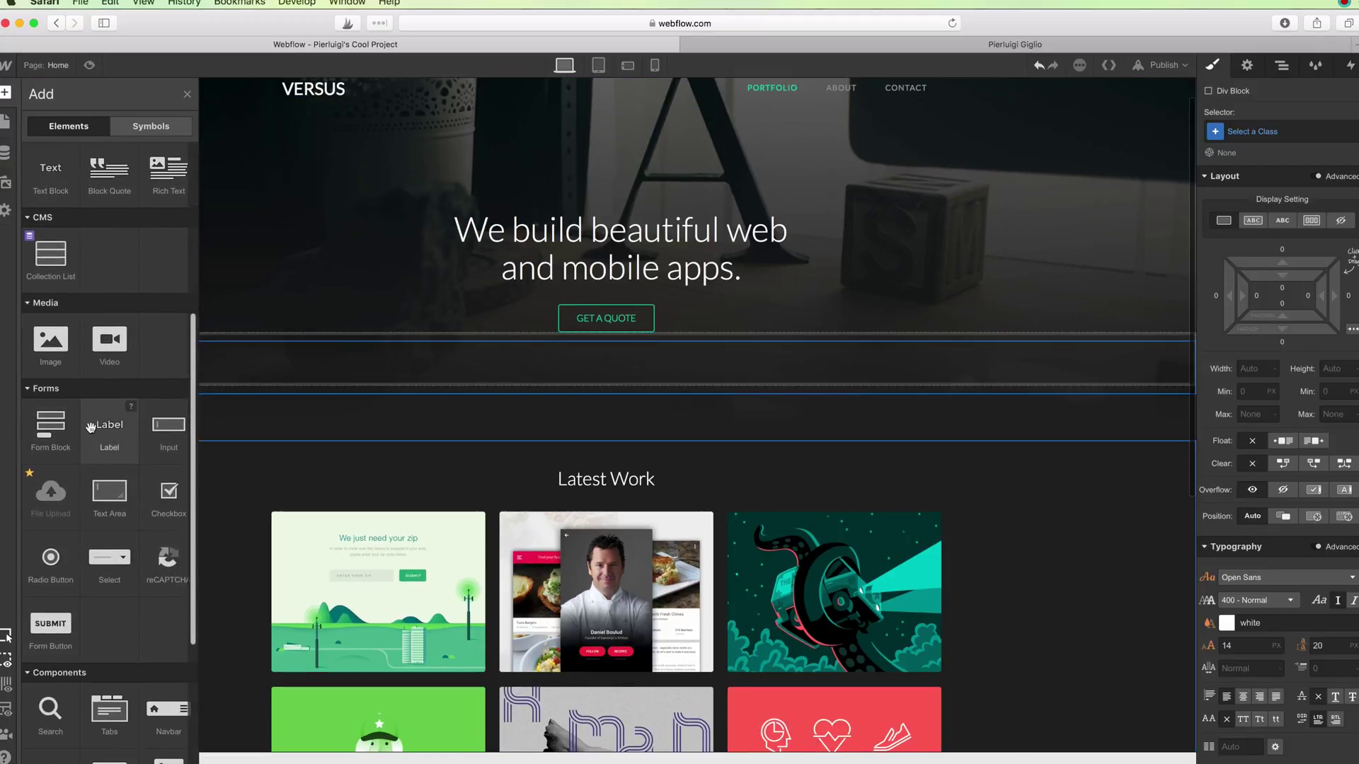
scroll(110, 406, down, 6)
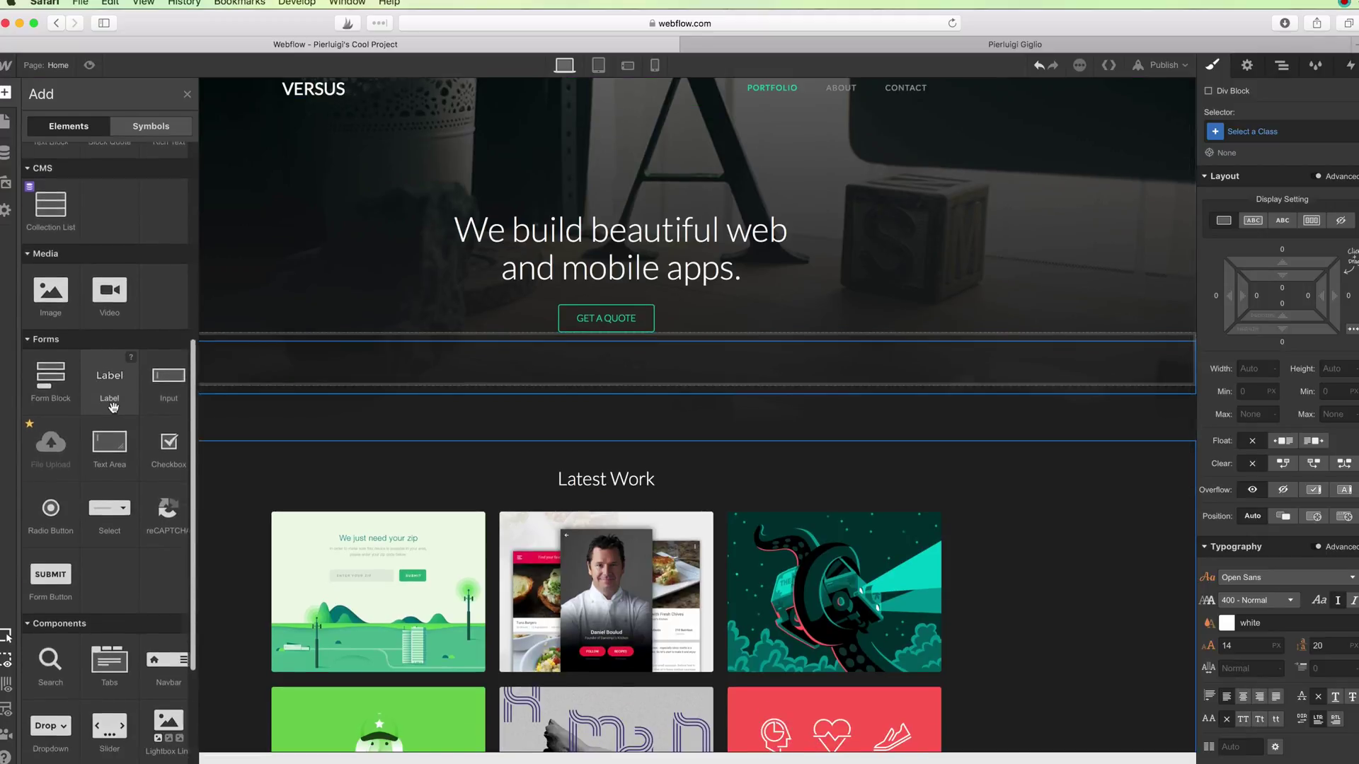
- Switch from the Home page to the About page and show the page list again
click(5, 122)
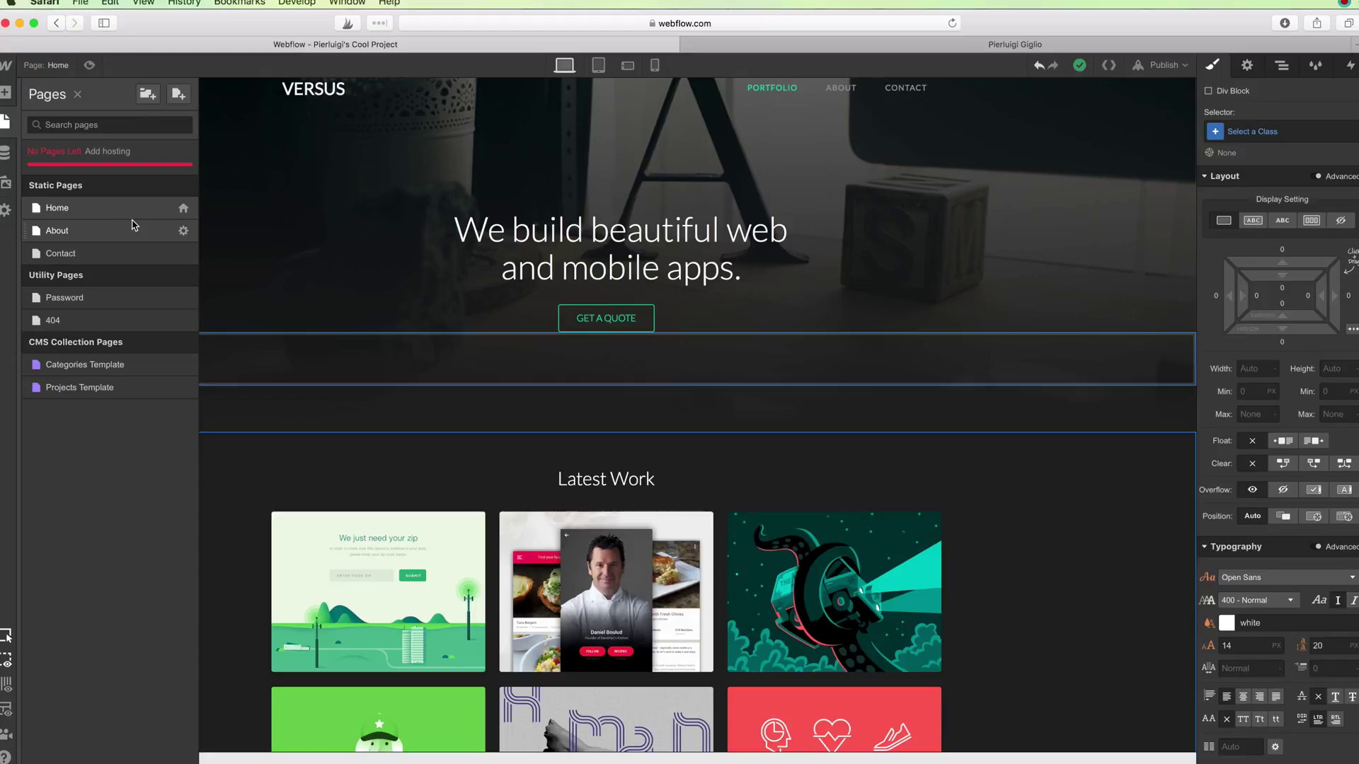
click(90, 232)
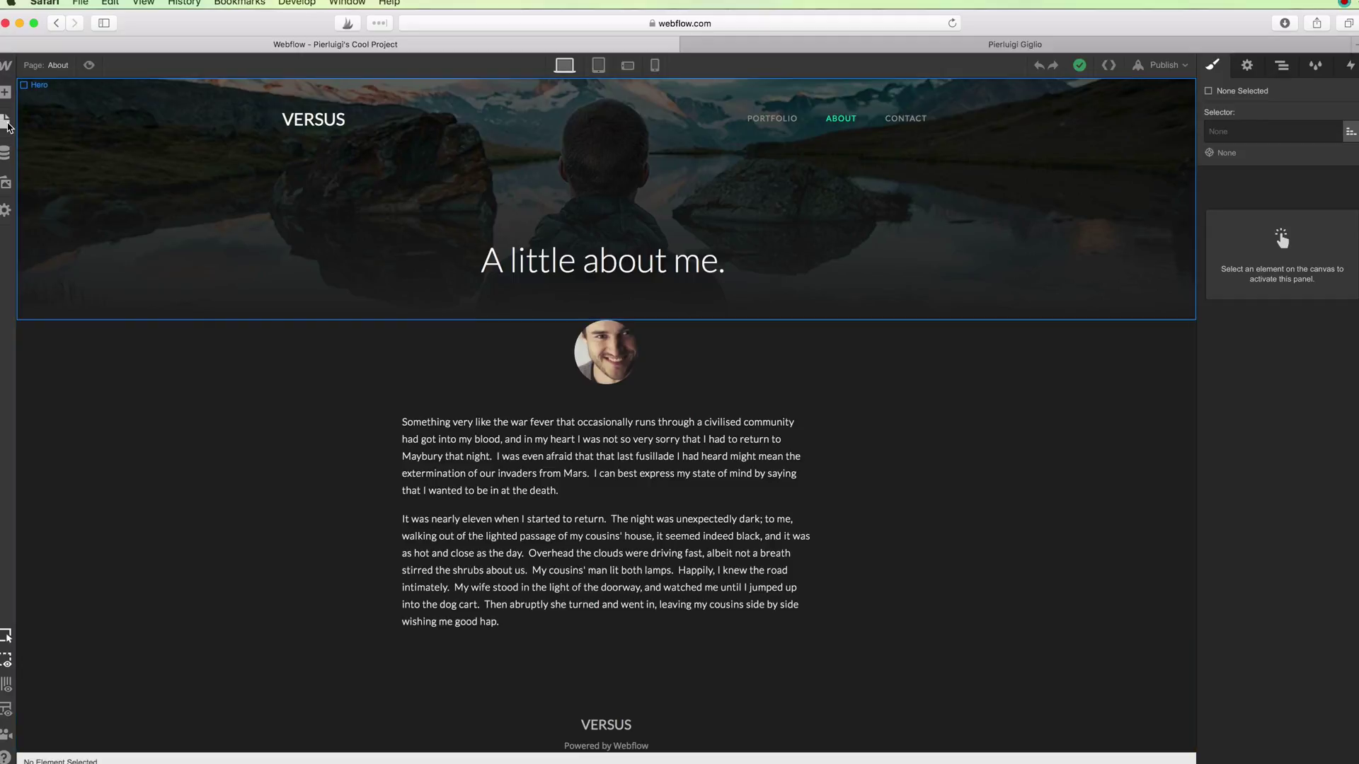
click(6, 122)
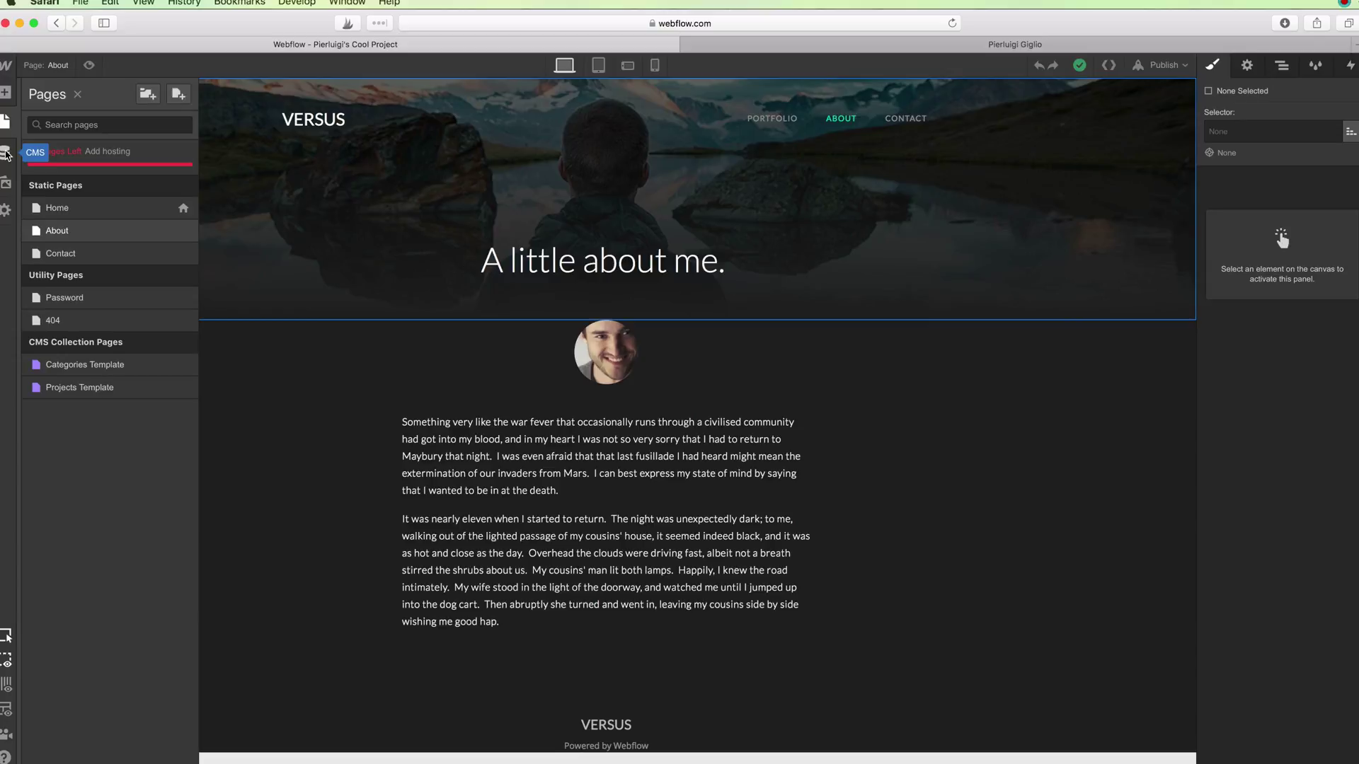
- View the items of the Categories and Projects CMS collections
click(6, 154)
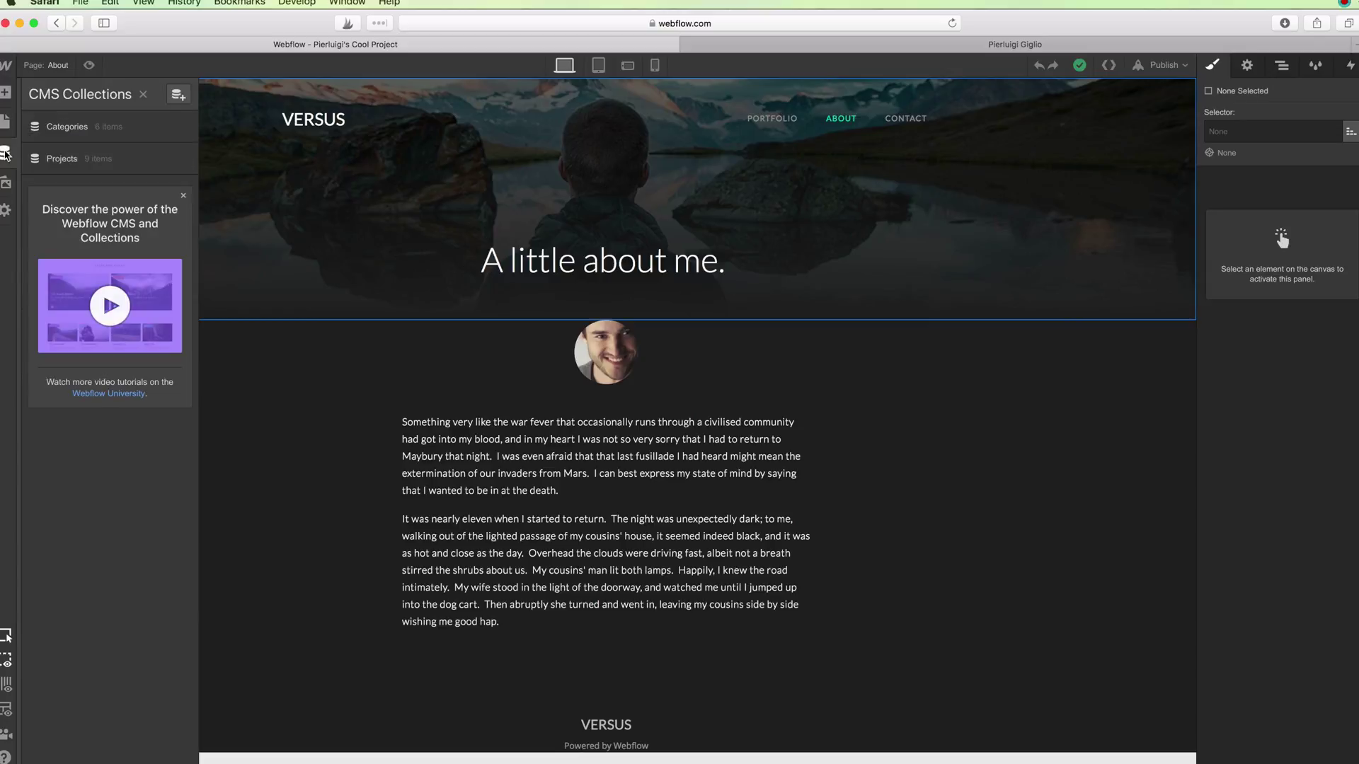
click(79, 131)
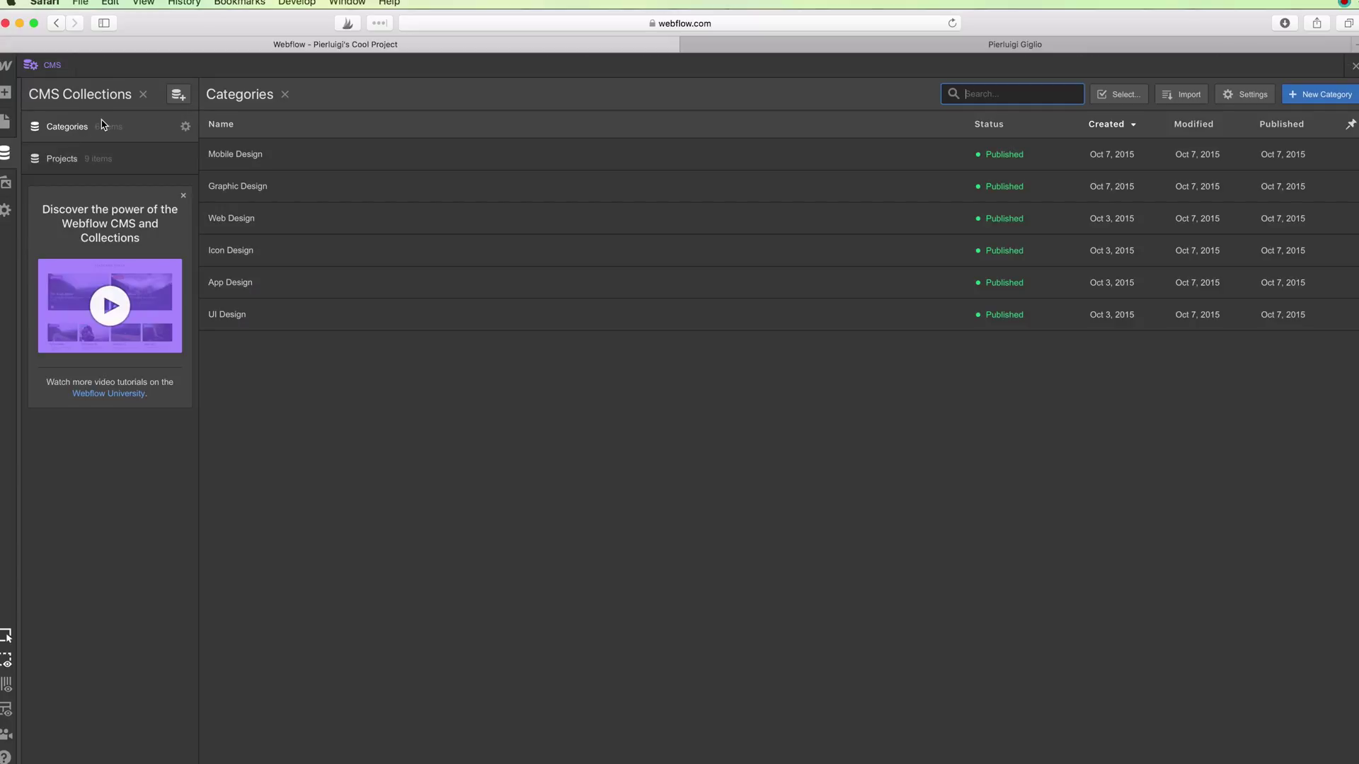
click(76, 158)
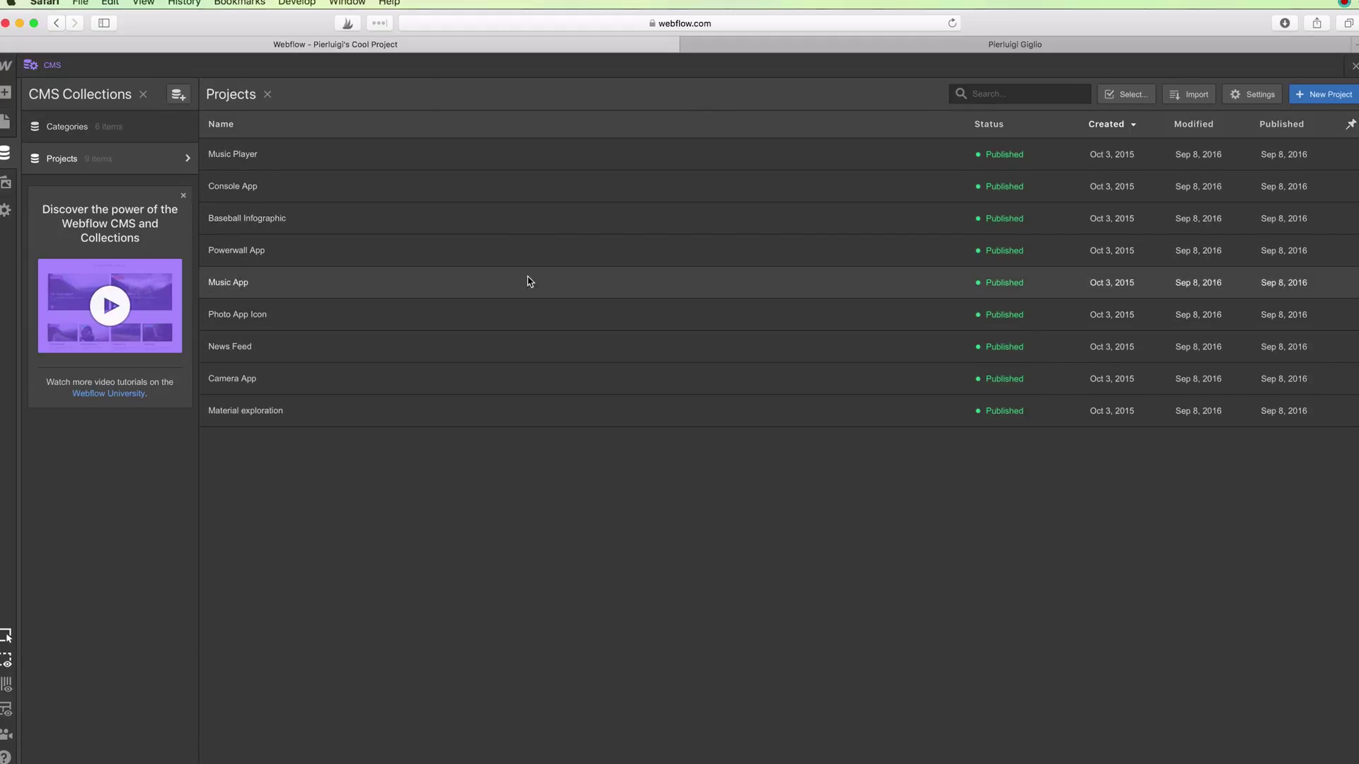
- Insert the asset image 128-25.jpg into the About page container, between the round portrait and the text
click(7, 181)
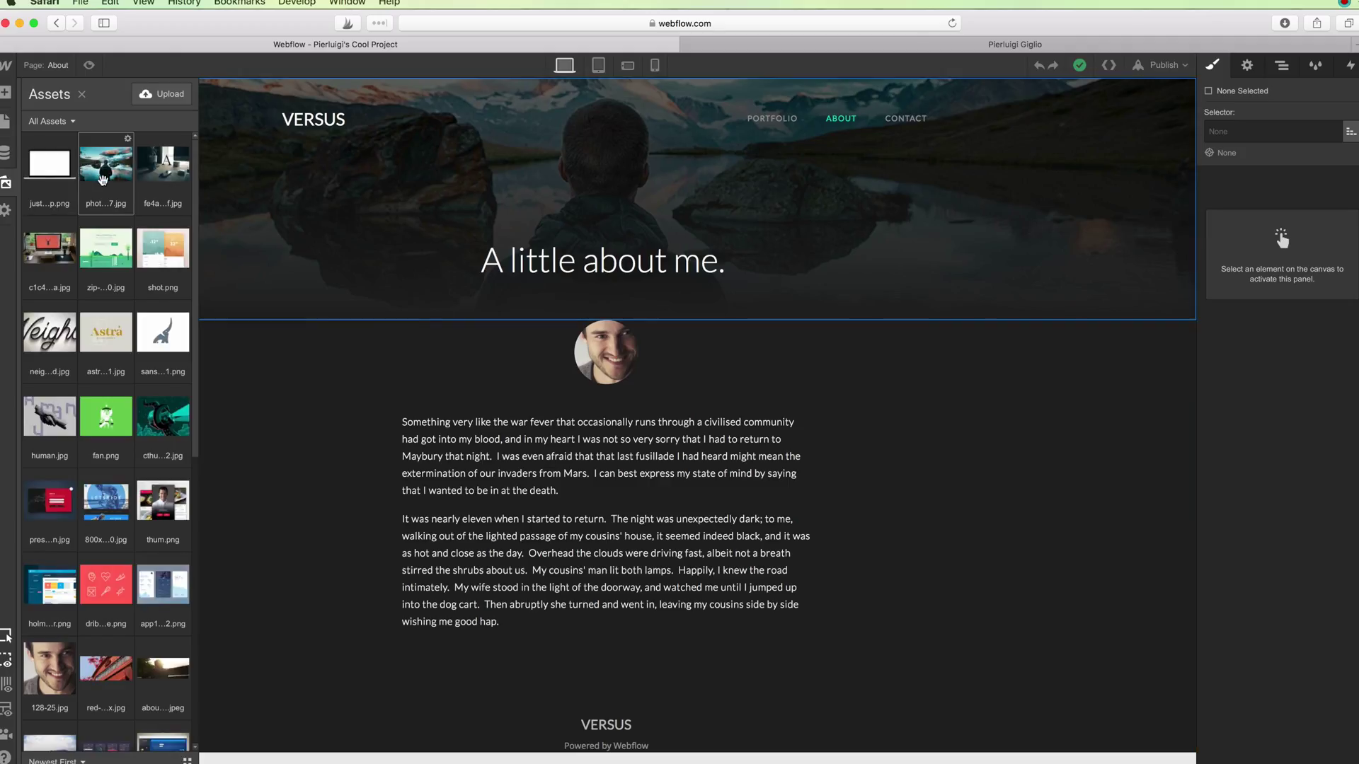
scroll(106, 259, down, 10)
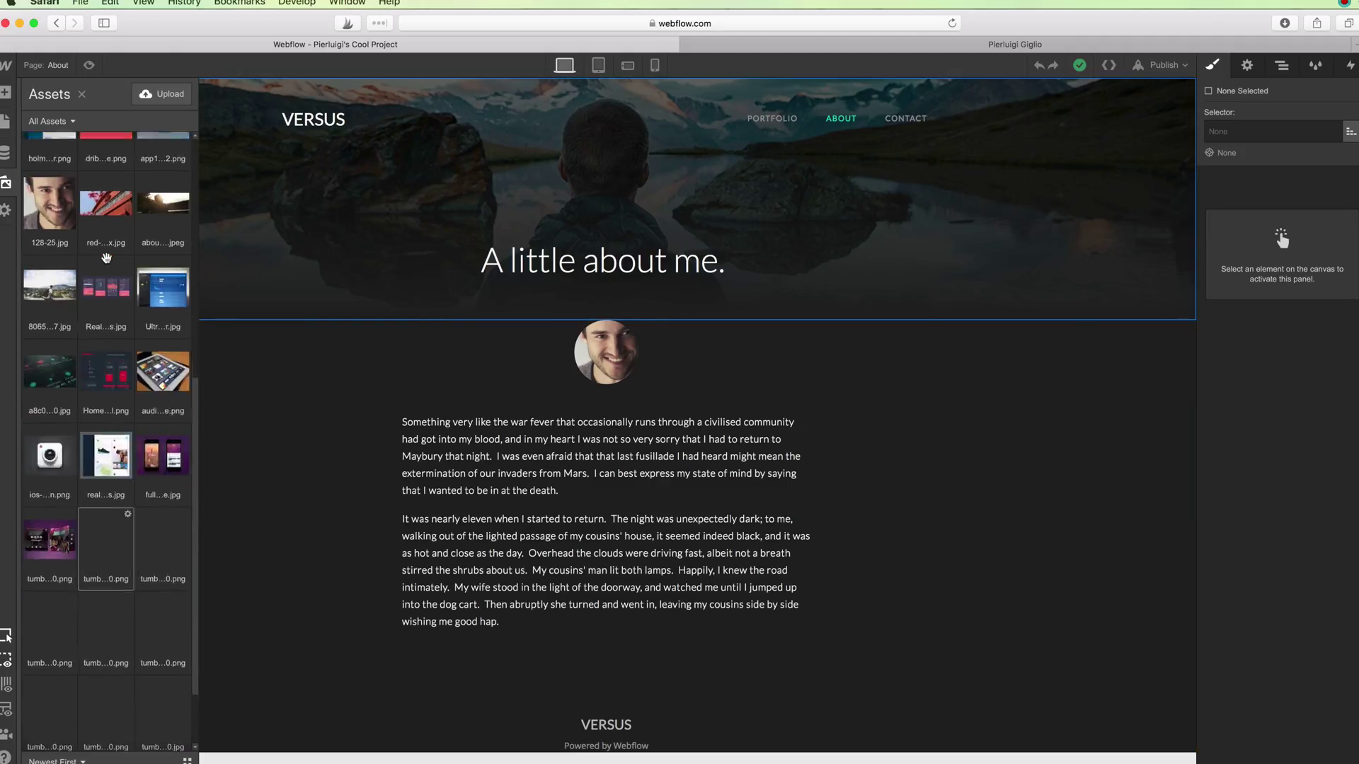
scroll(106, 258, down, 1)
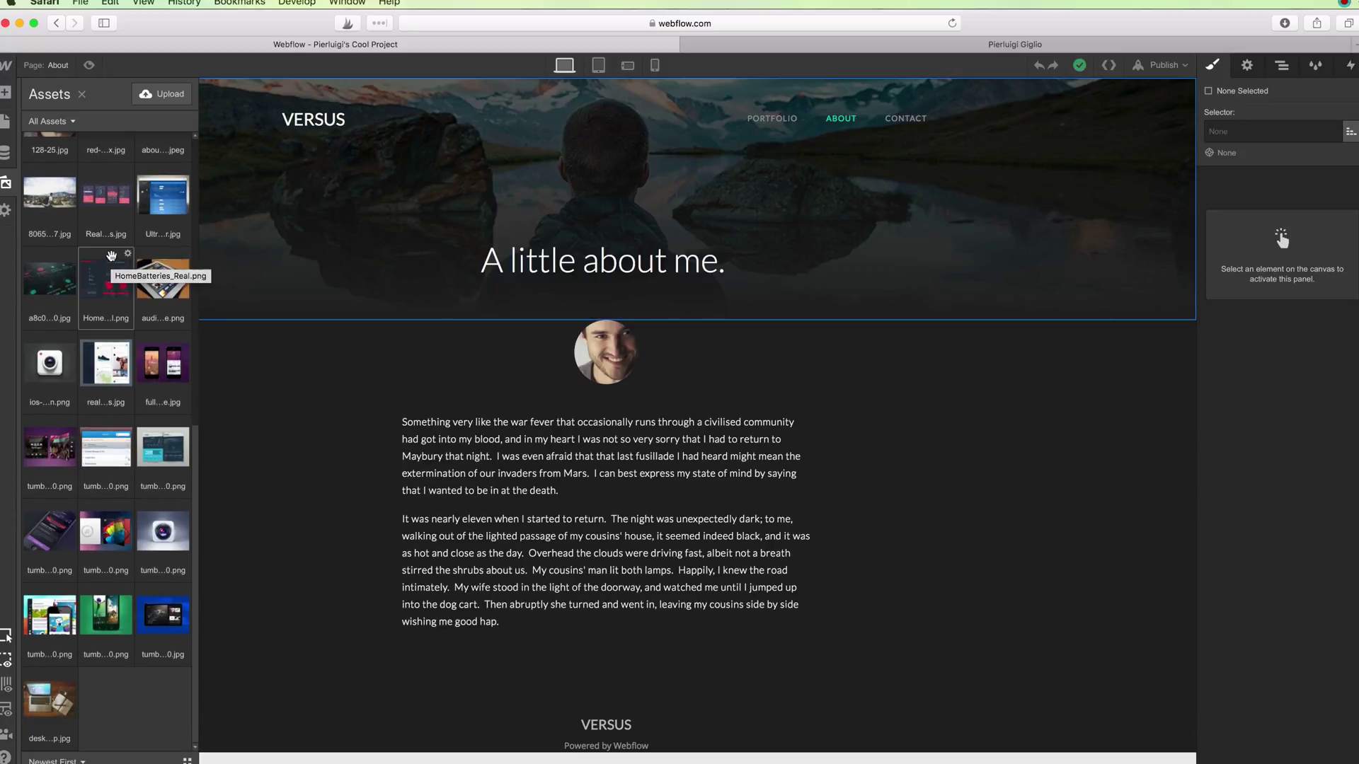
scroll(106, 269, up, 5)
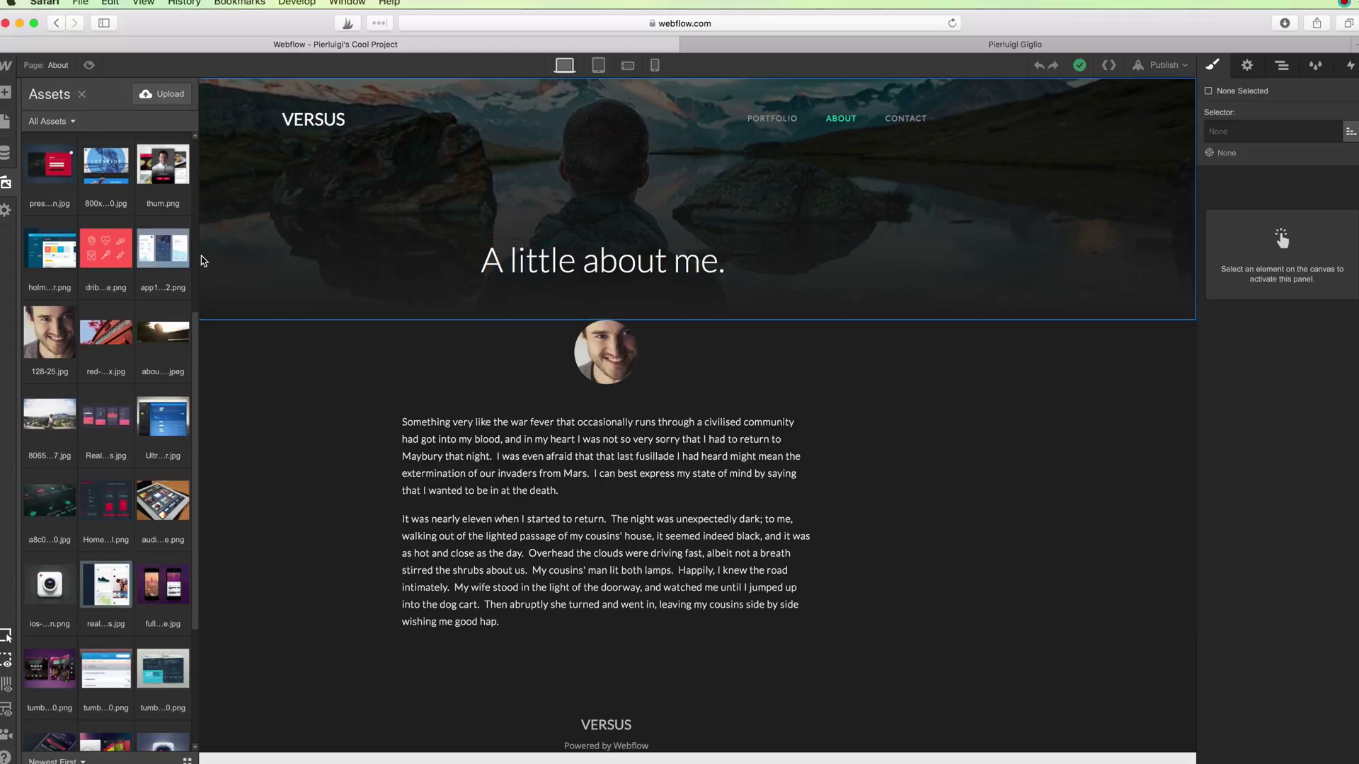
drag(53, 339, 448, 331)
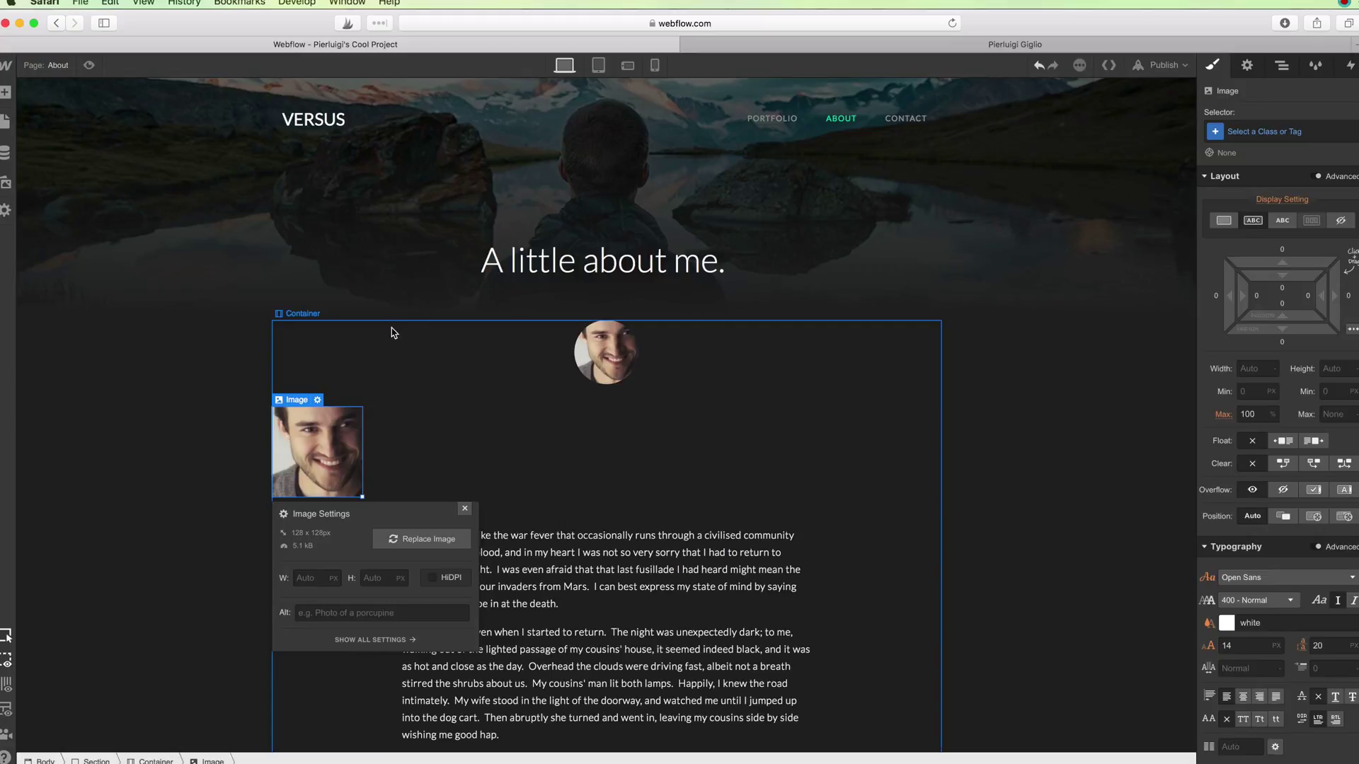
- Select the container holding the portrait images and turn on the guide overlay on the canvas
click(4, 210)
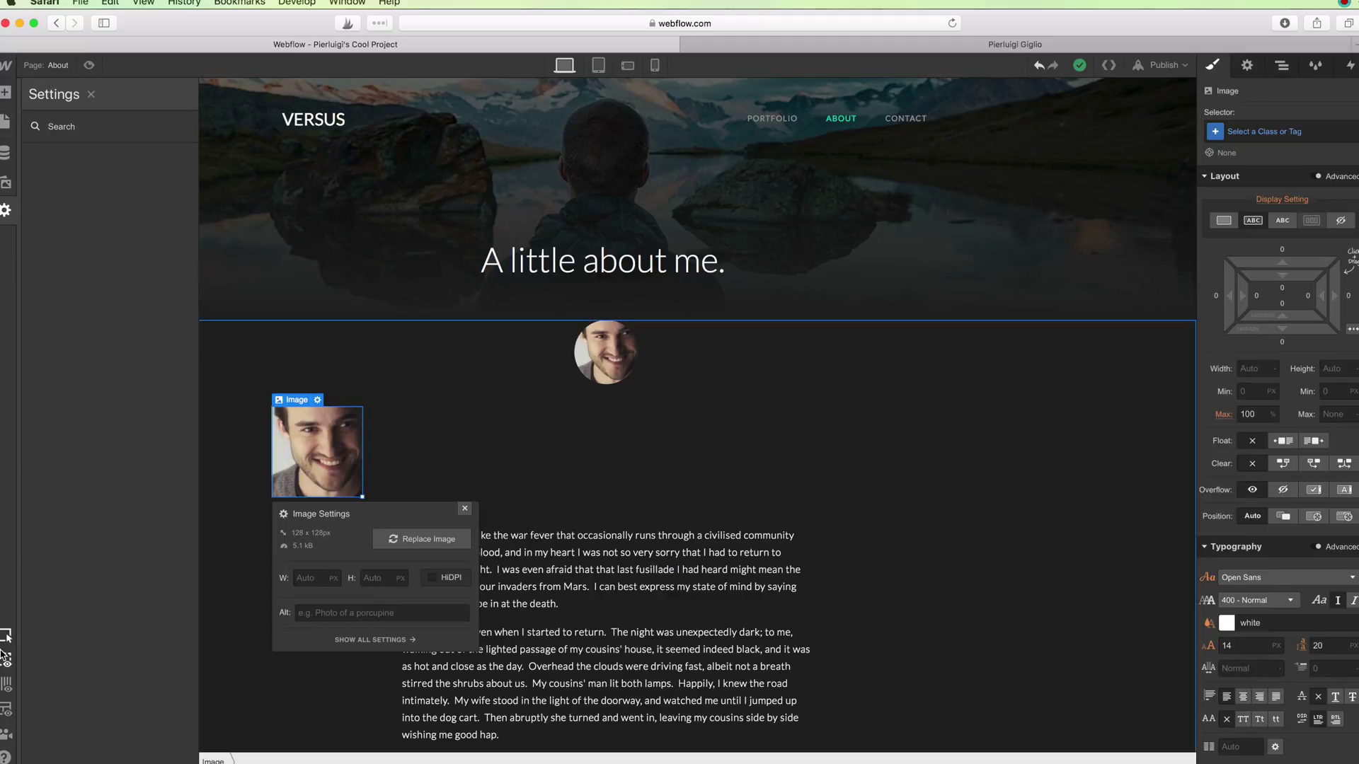
click(471, 449)
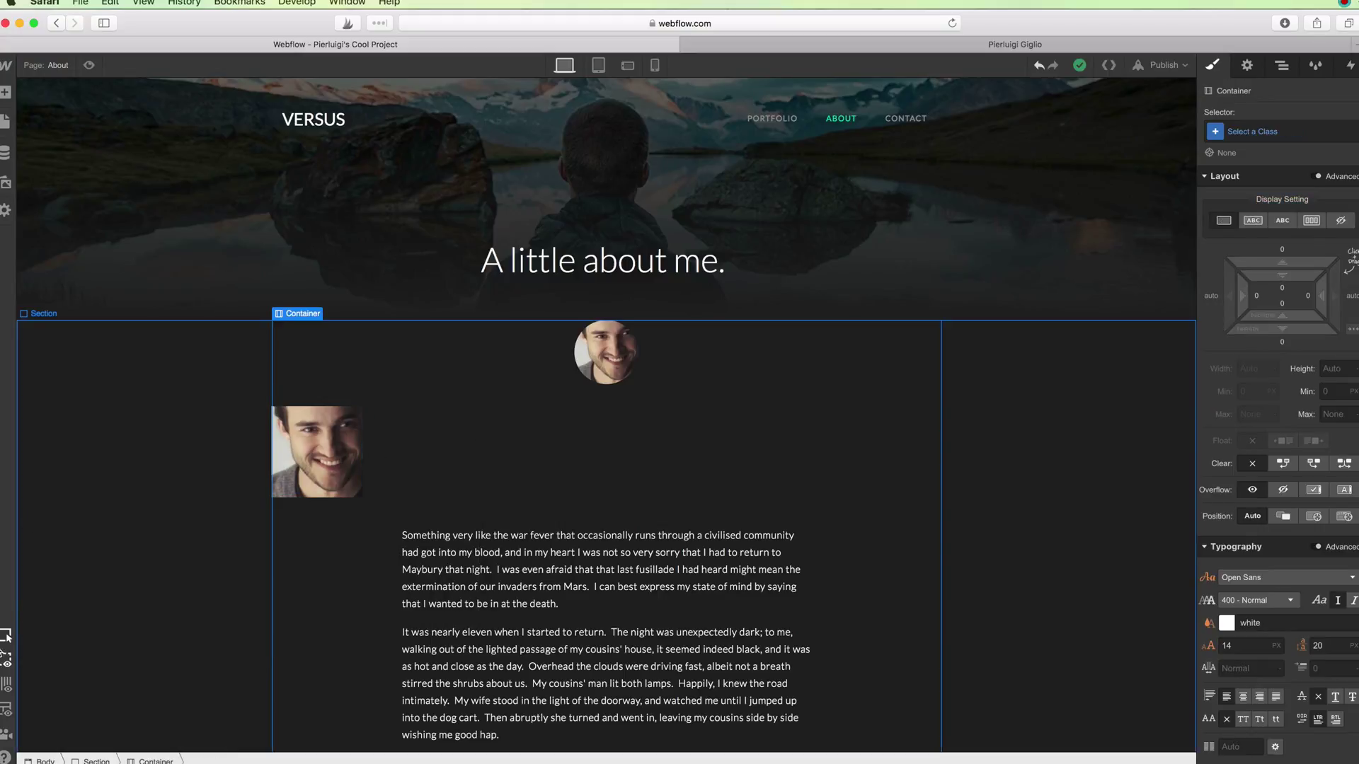
click(6, 637)
click(17, 634)
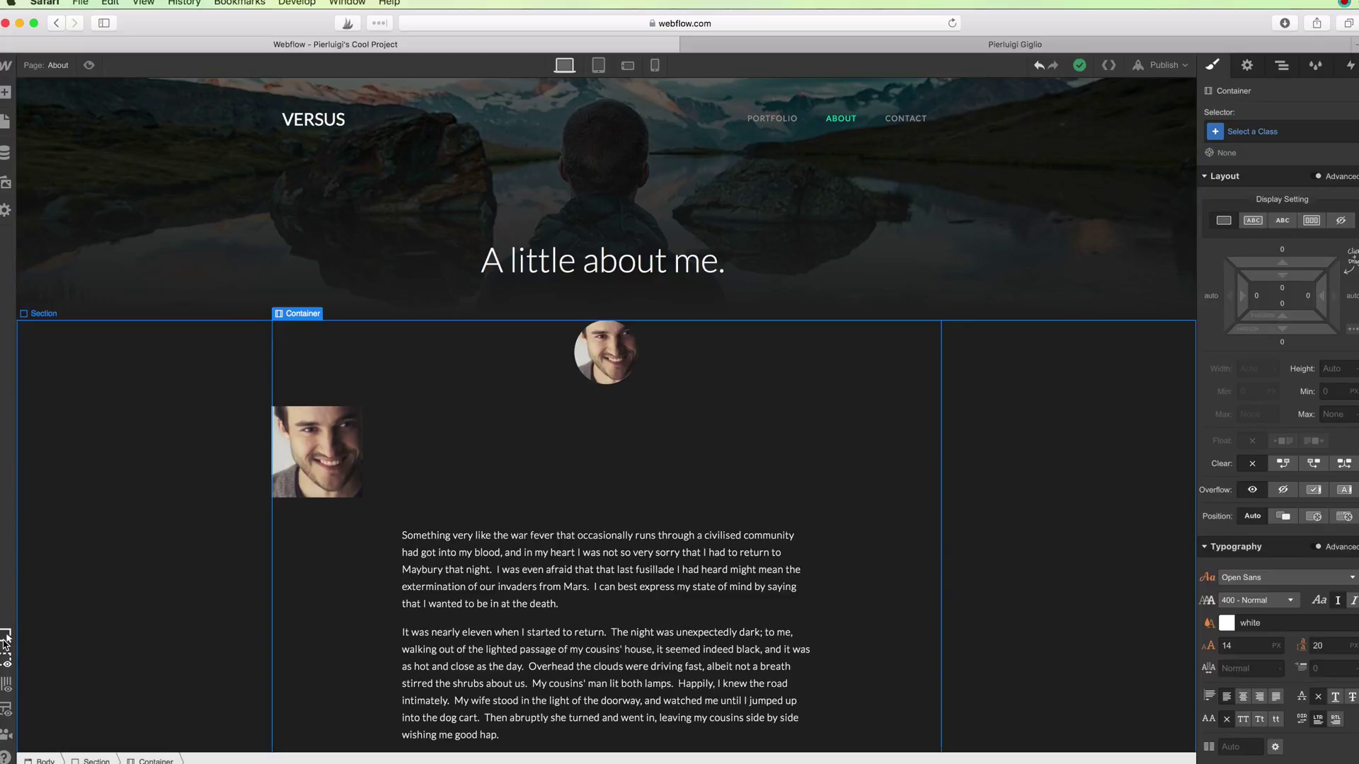
click(5, 686)
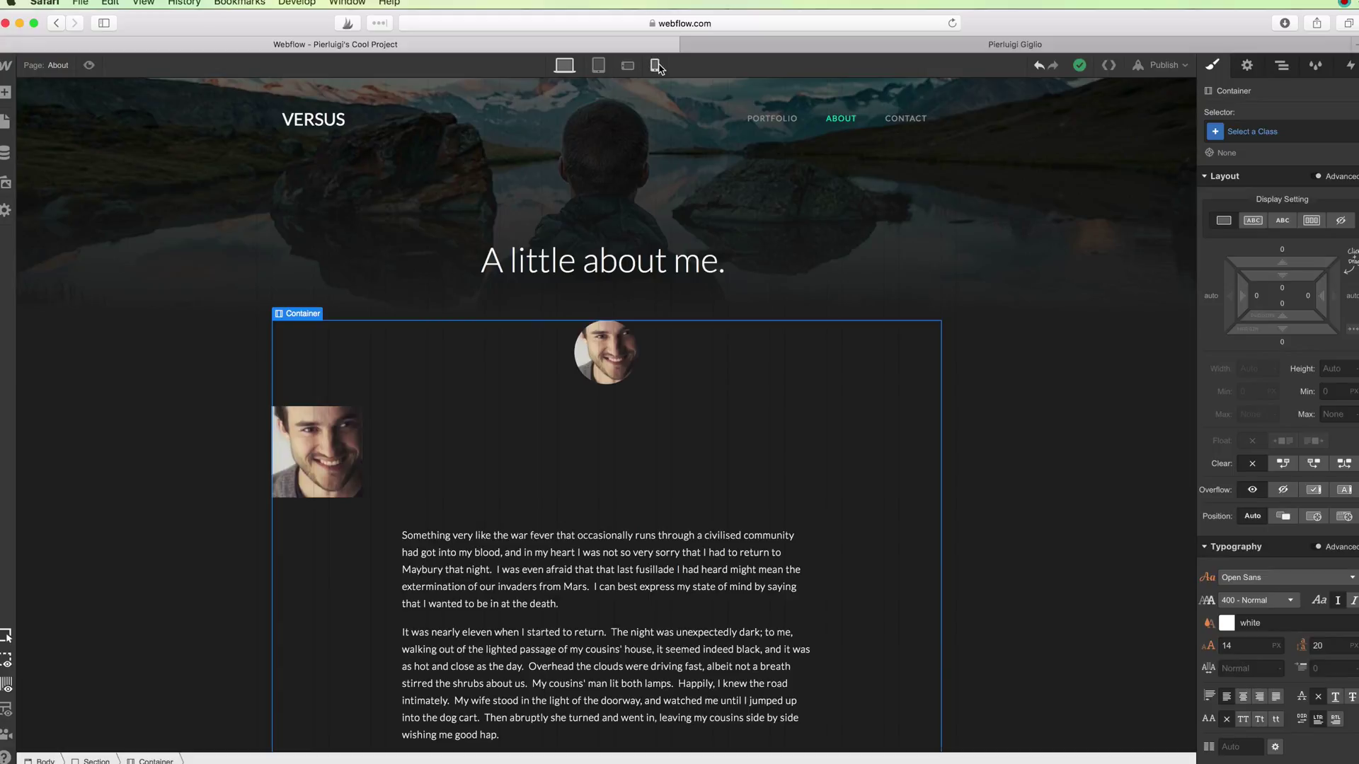
- Check the About page layout at the tablet, desktop, mobile landscape and mobile portrait breakpoints
click(598, 66)
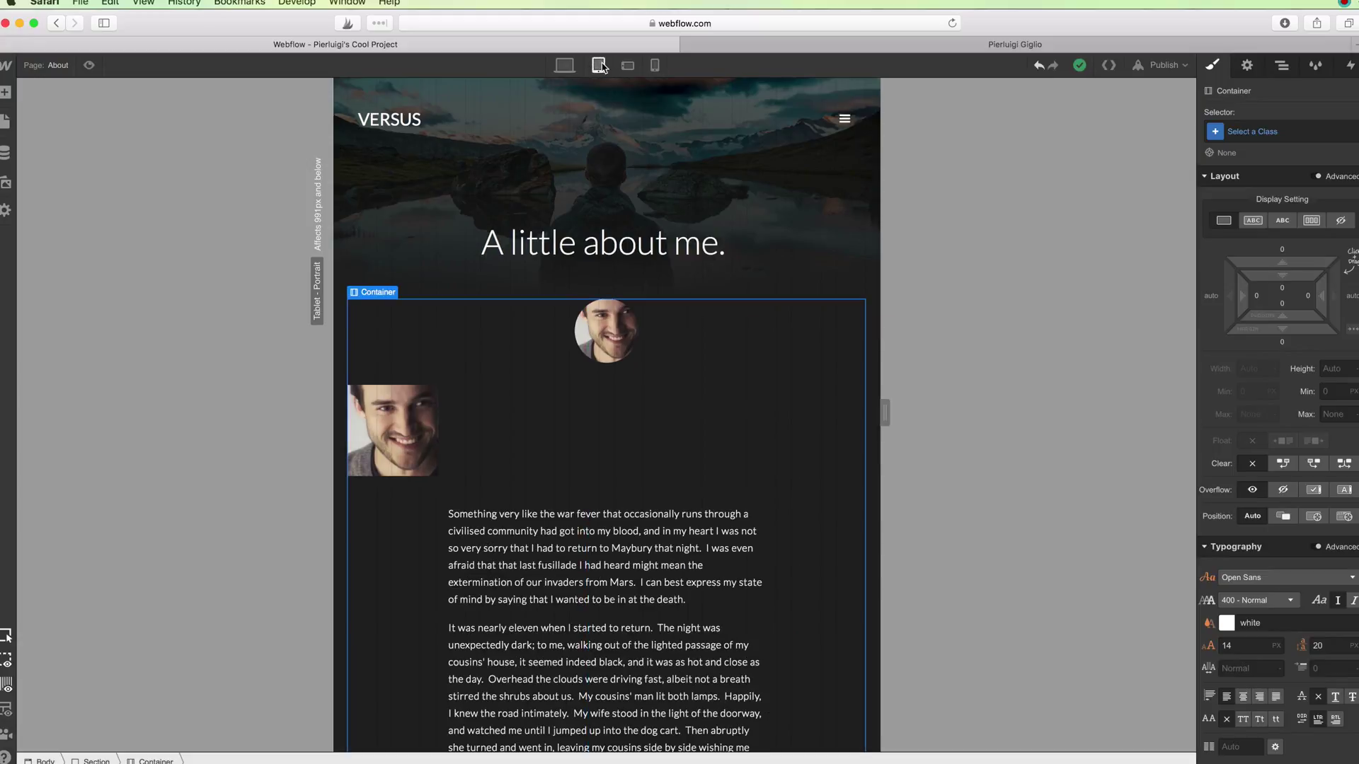
click(564, 66)
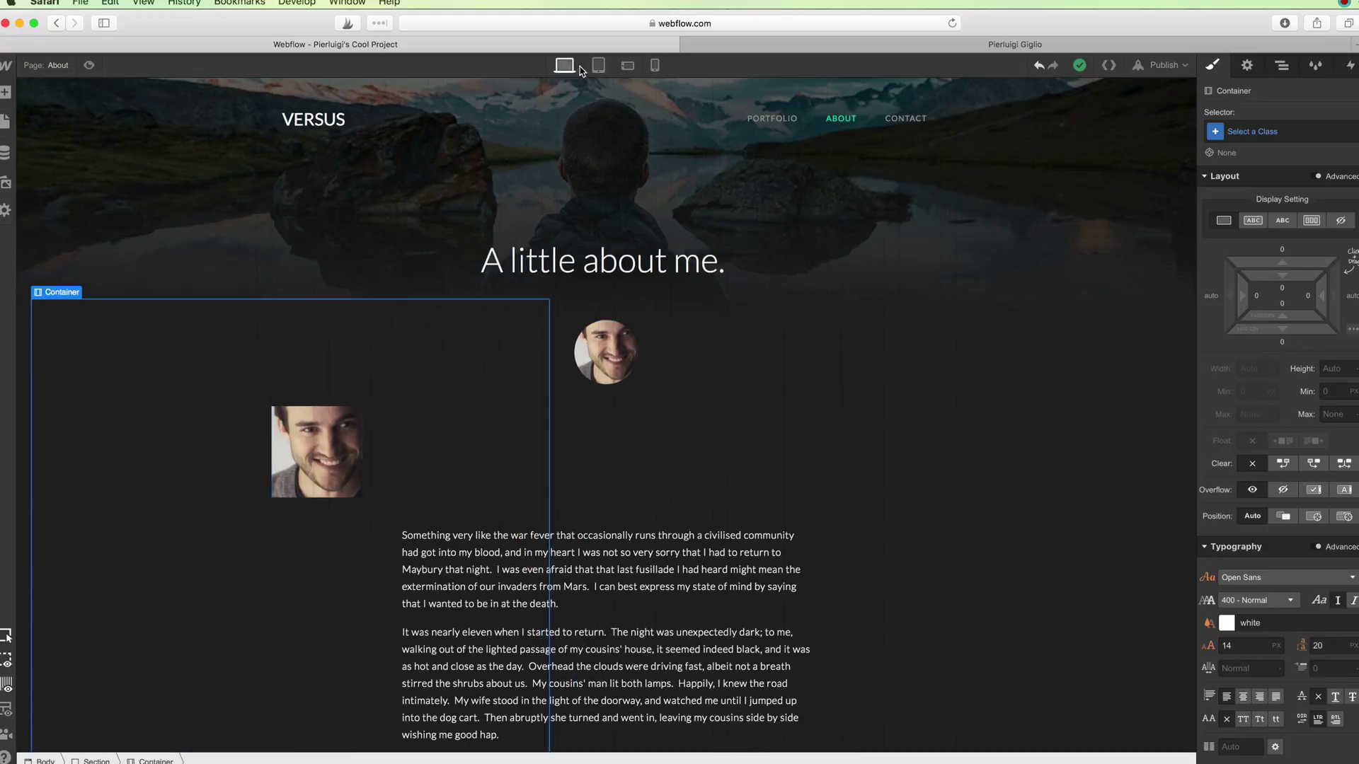
click(598, 66)
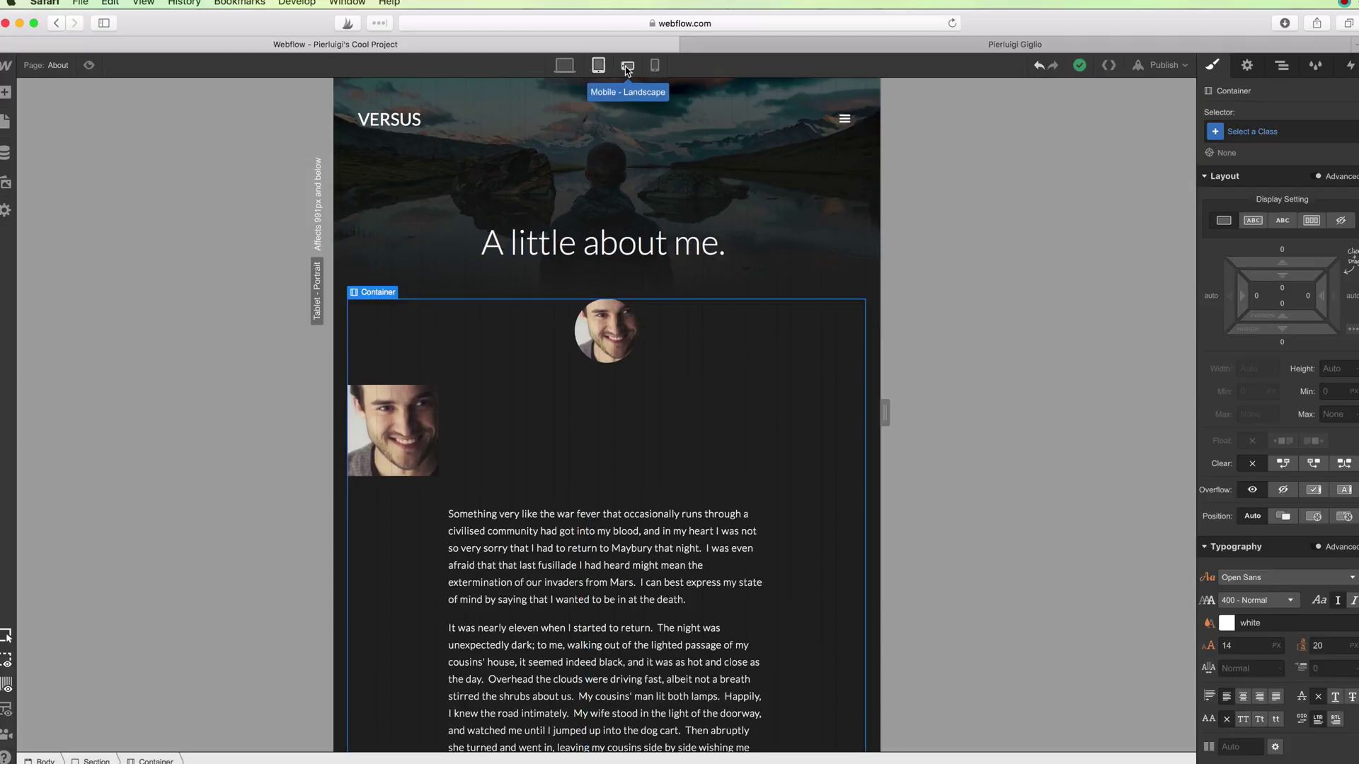
click(627, 67)
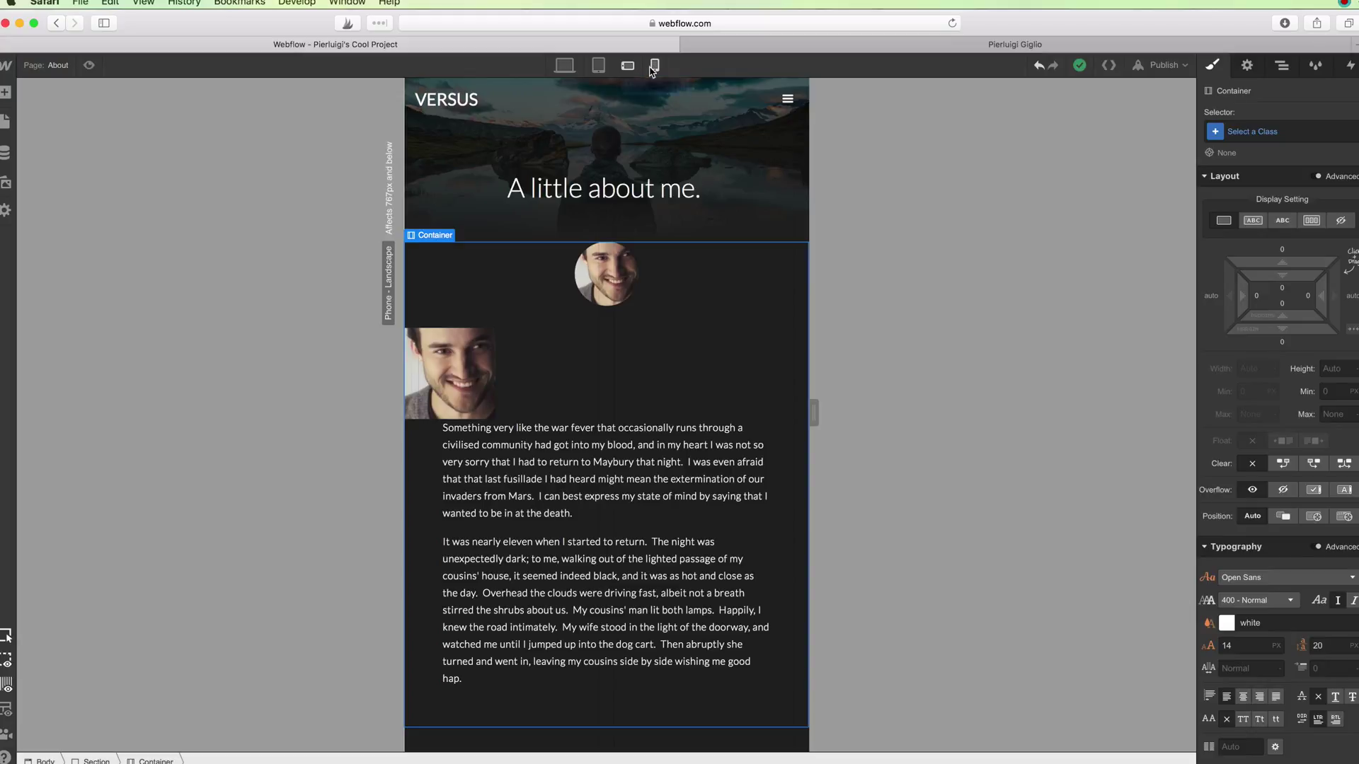
click(653, 67)
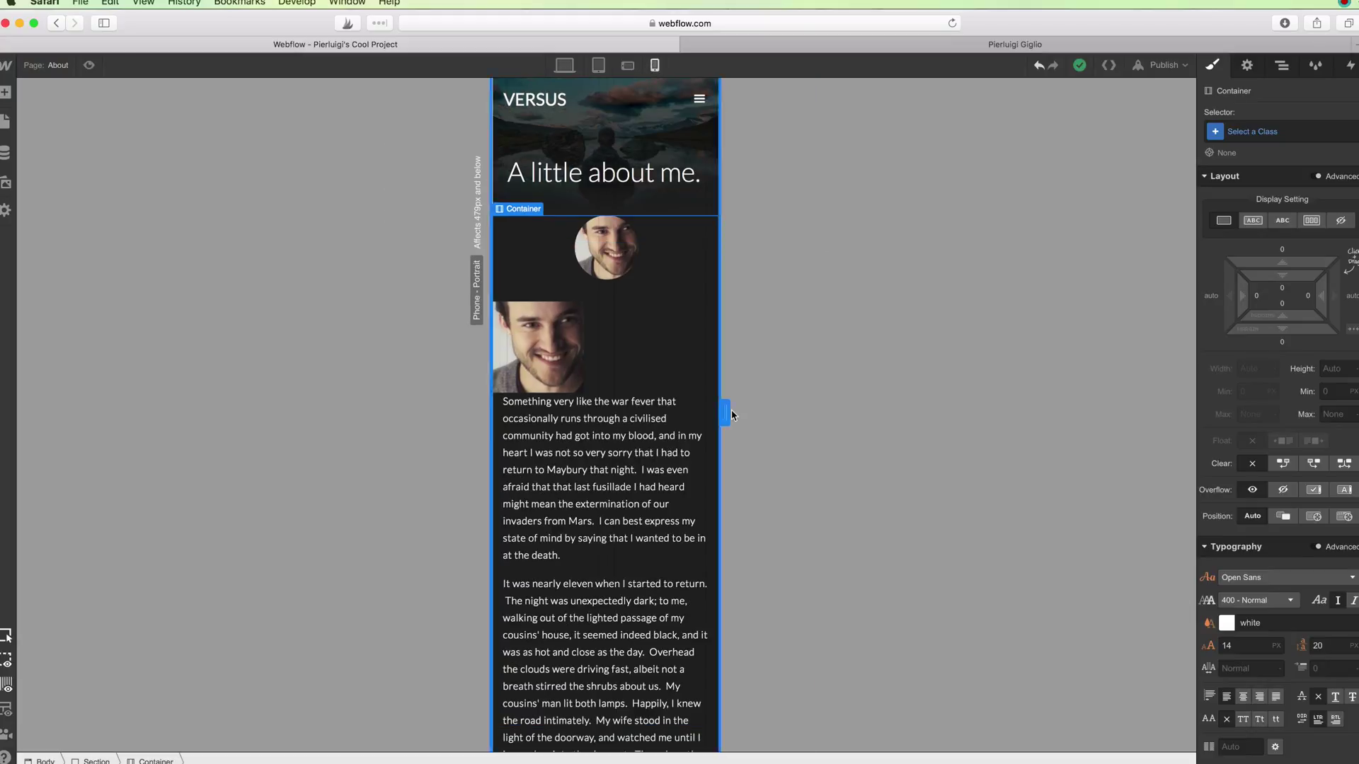
- Test the phone portrait layout by widening the canvas to about 390 px, narrowing it to about 336 px and widening it again
mouse_move(725, 413)
mouse_down()
mouse_move(783, 410)
mouse_move(698, 410)
mouse_move(791, 409)
mouse_move(725, 410)
mouse_move(749, 411)
mouse_up()
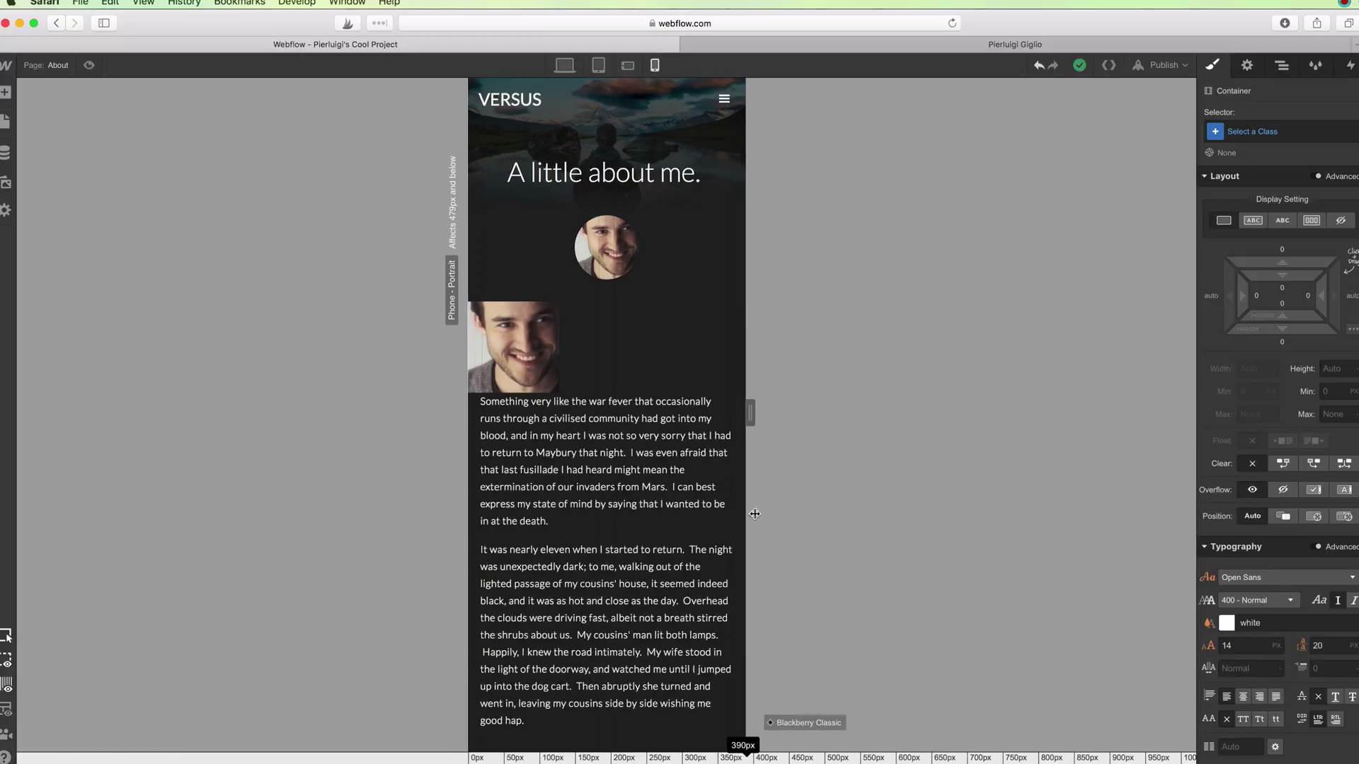
click(740, 753)
drag(740, 752, 734, 754)
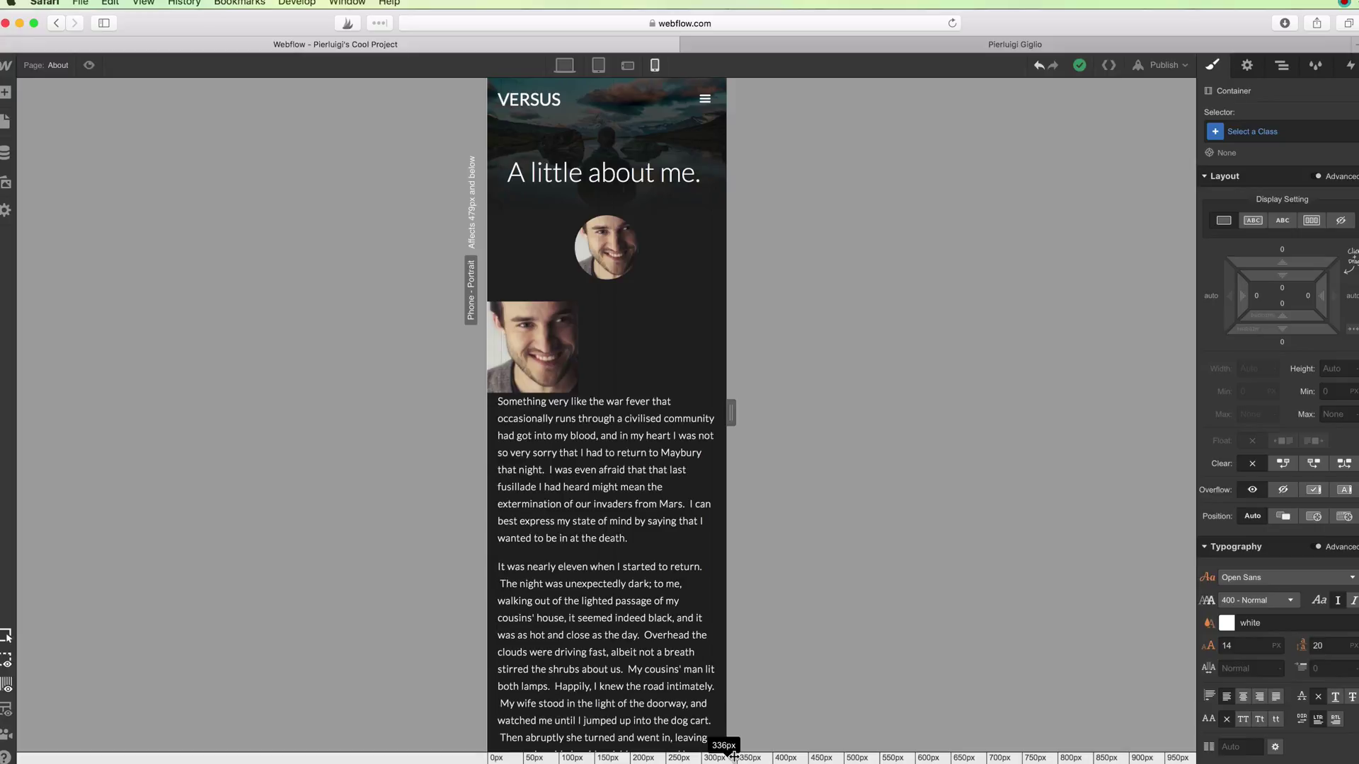
mouse_move(734, 755)
mouse_down()
mouse_move(760, 753)
mouse_move(742, 755)
mouse_up()
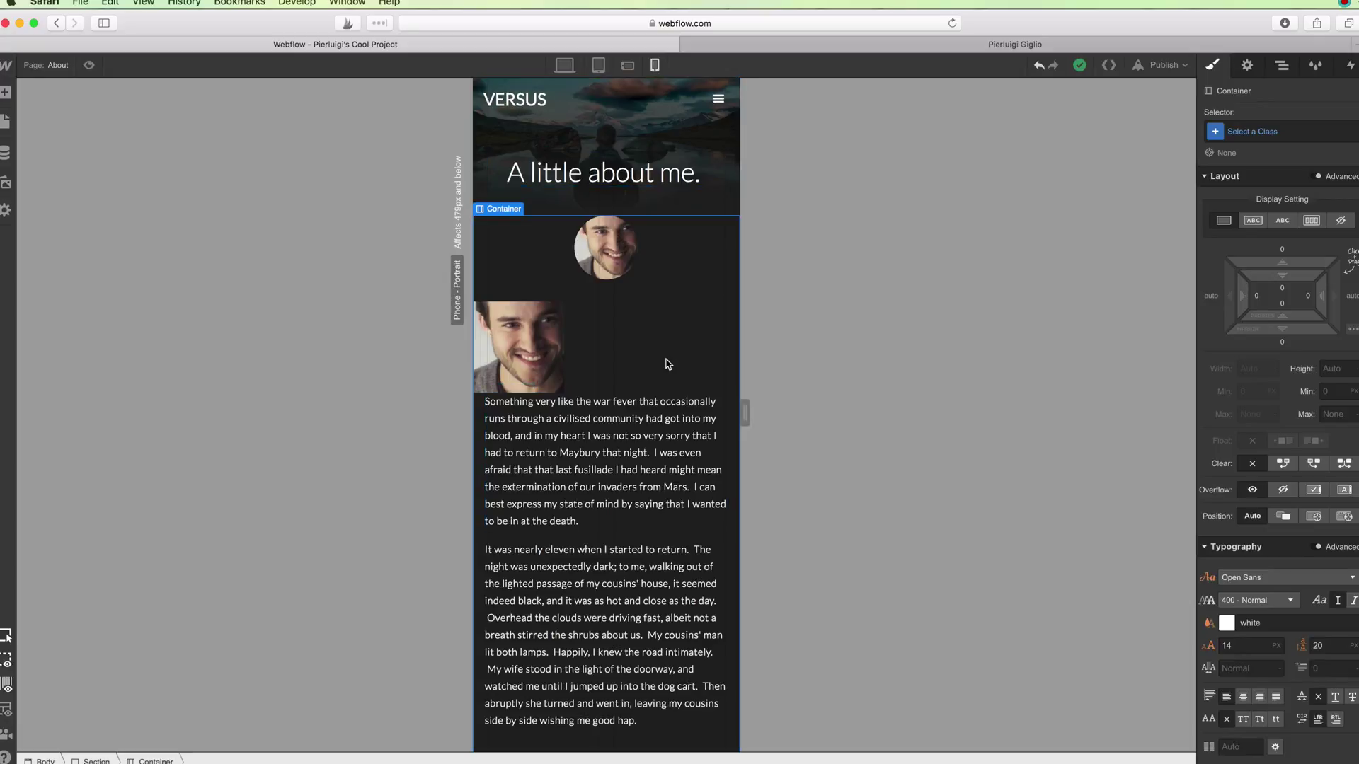
- Preview the About page in phone portrait view, look through its content and leave the preview
click(89, 65)
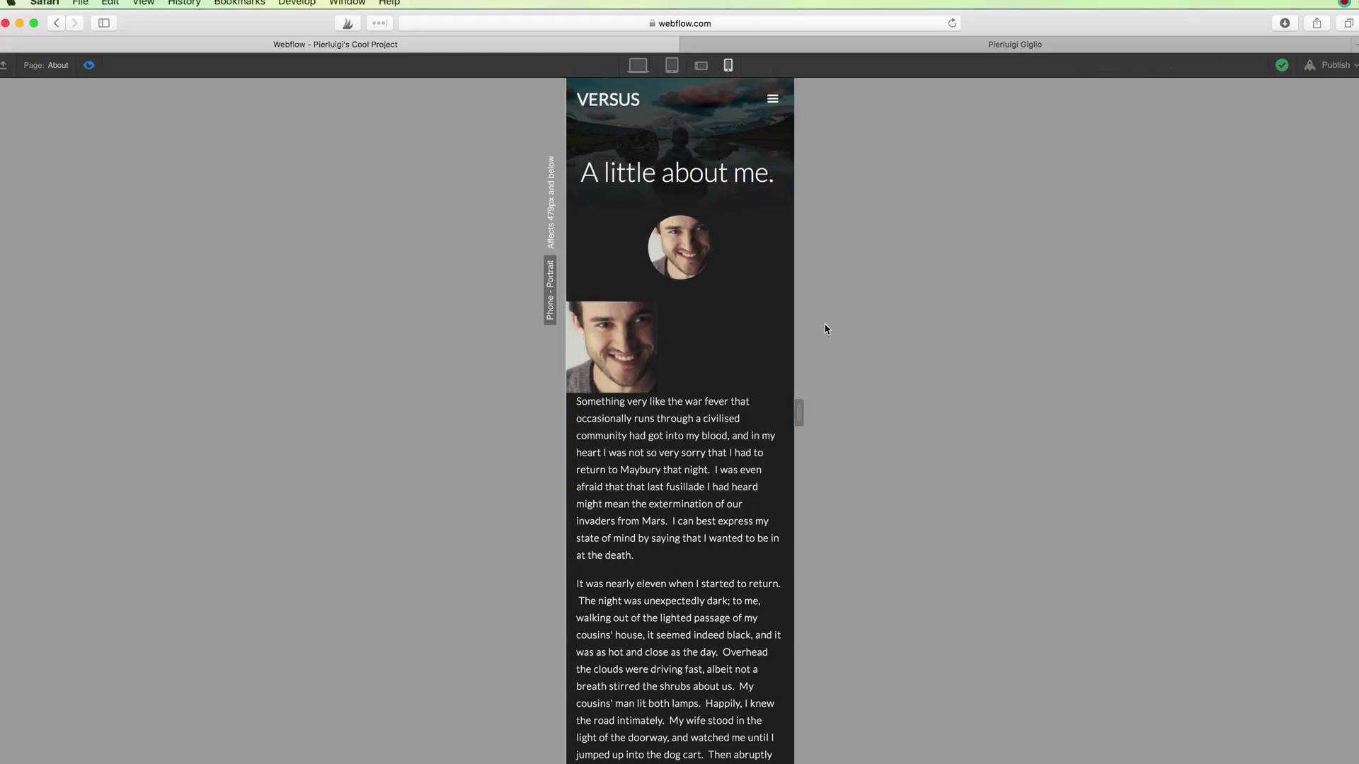
scroll(723, 235, down, 5)
scroll(723, 235, up, 5)
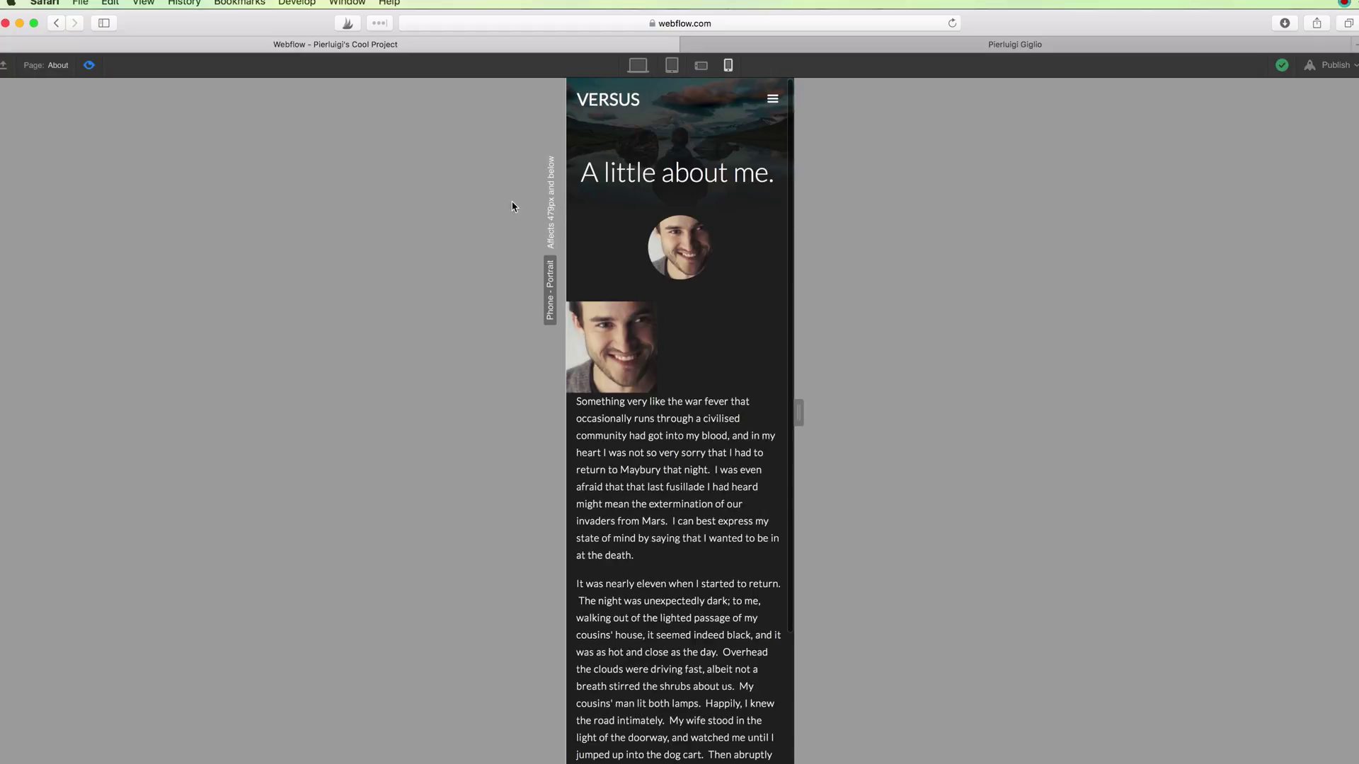
click(89, 65)
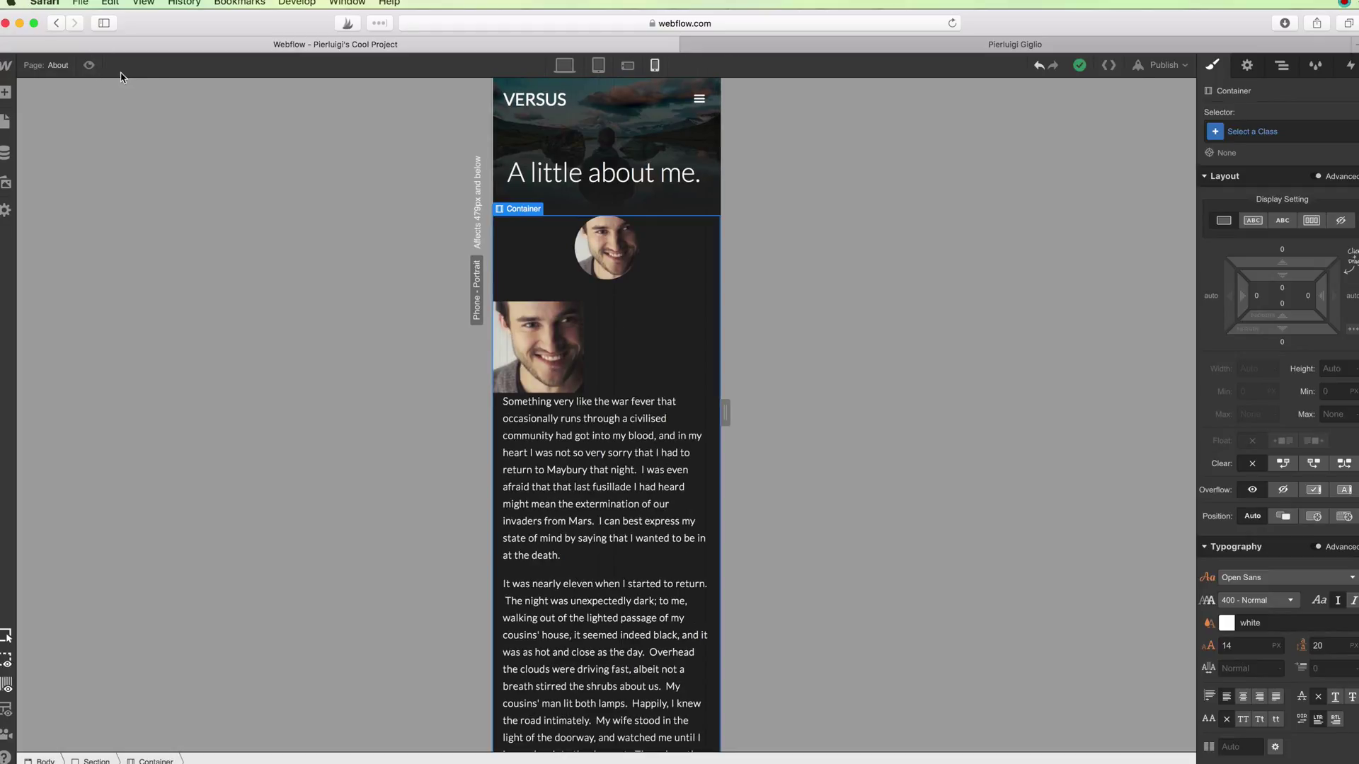
- Examine the exportable HTML code of the About page and close the code export window
click(1108, 66)
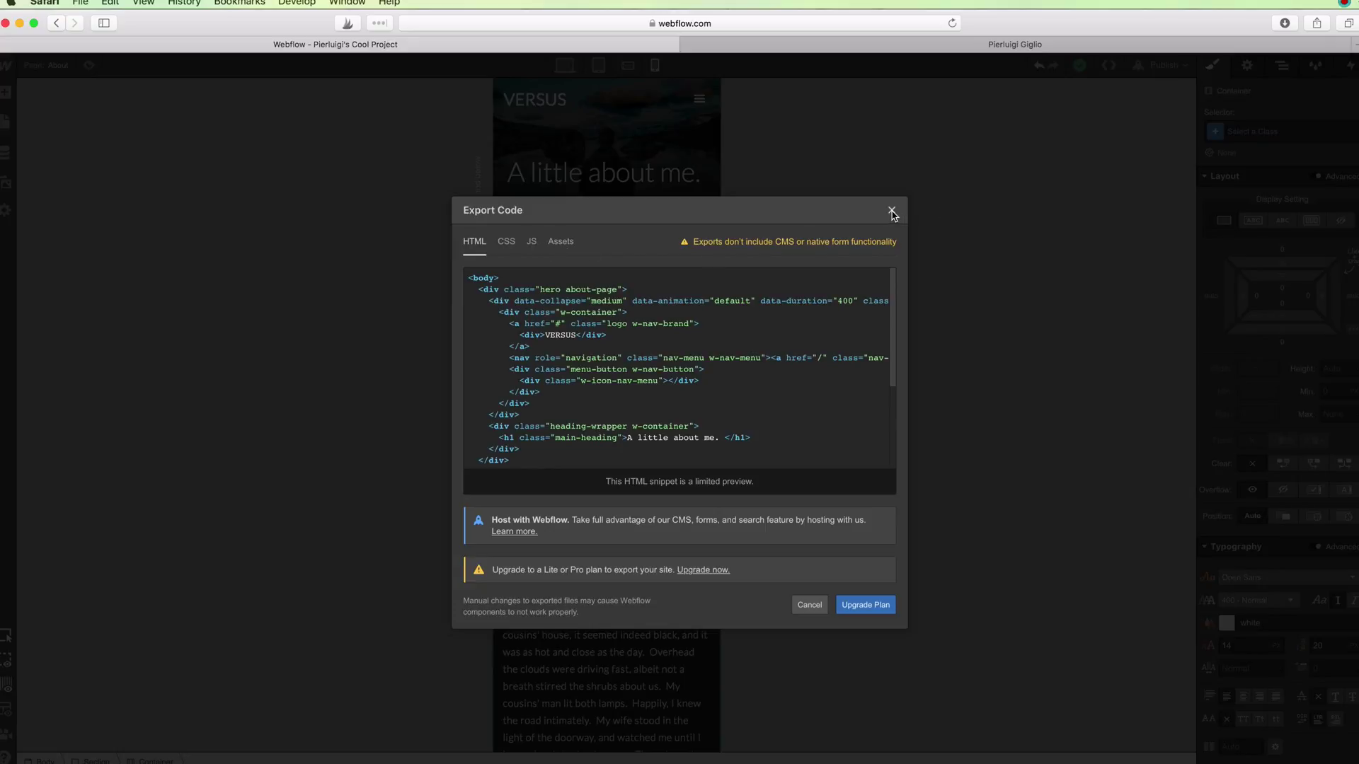
scroll(728, 364, down, 5)
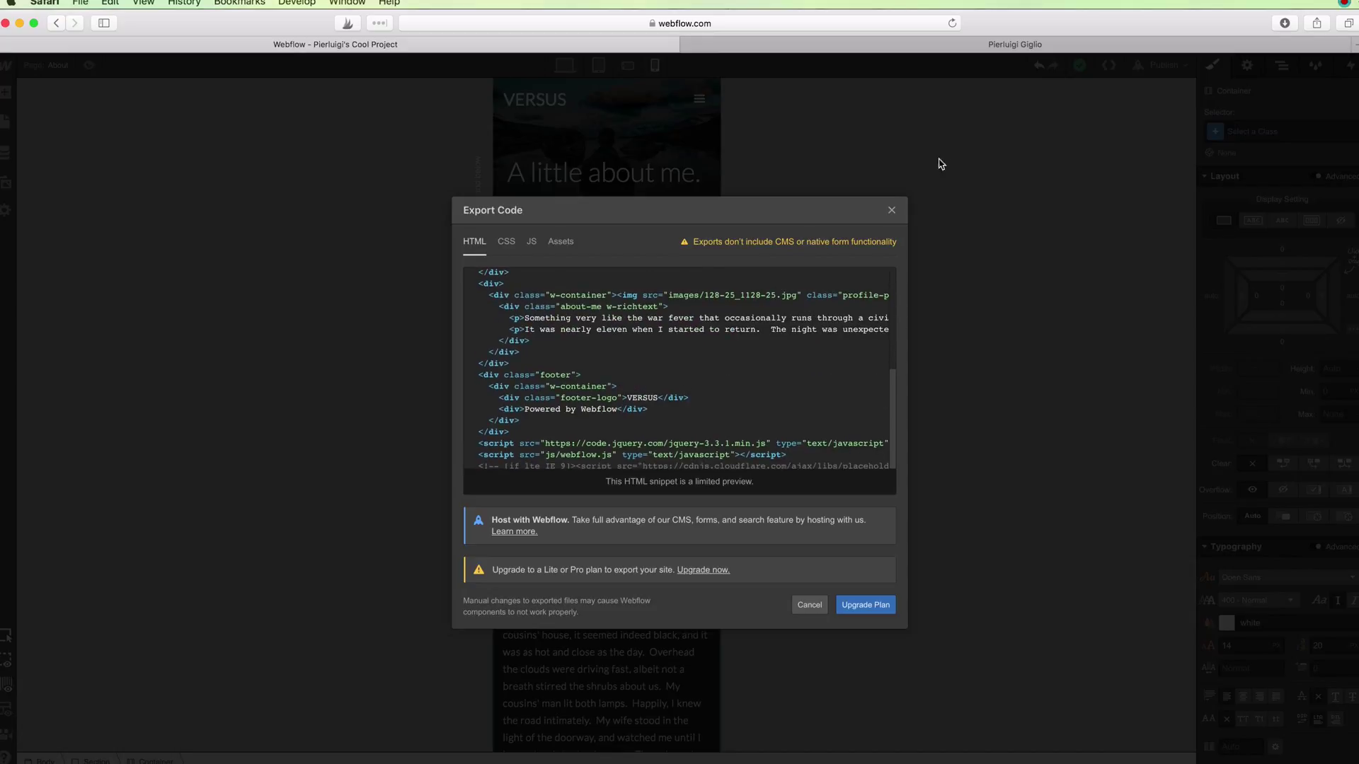
click(892, 211)
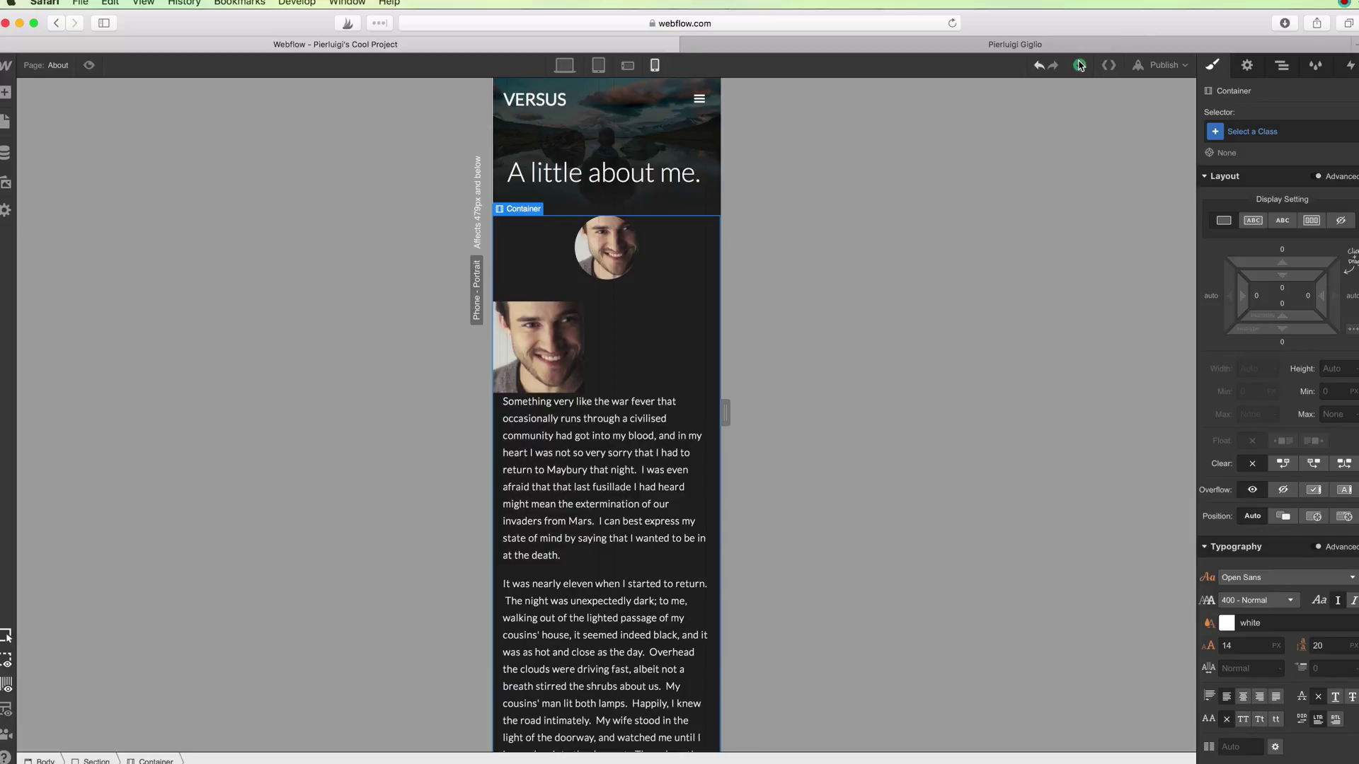
- Examine the publish destinations, including the webflow.io subdomain and custom domain options, and close them without publishing
click(1167, 70)
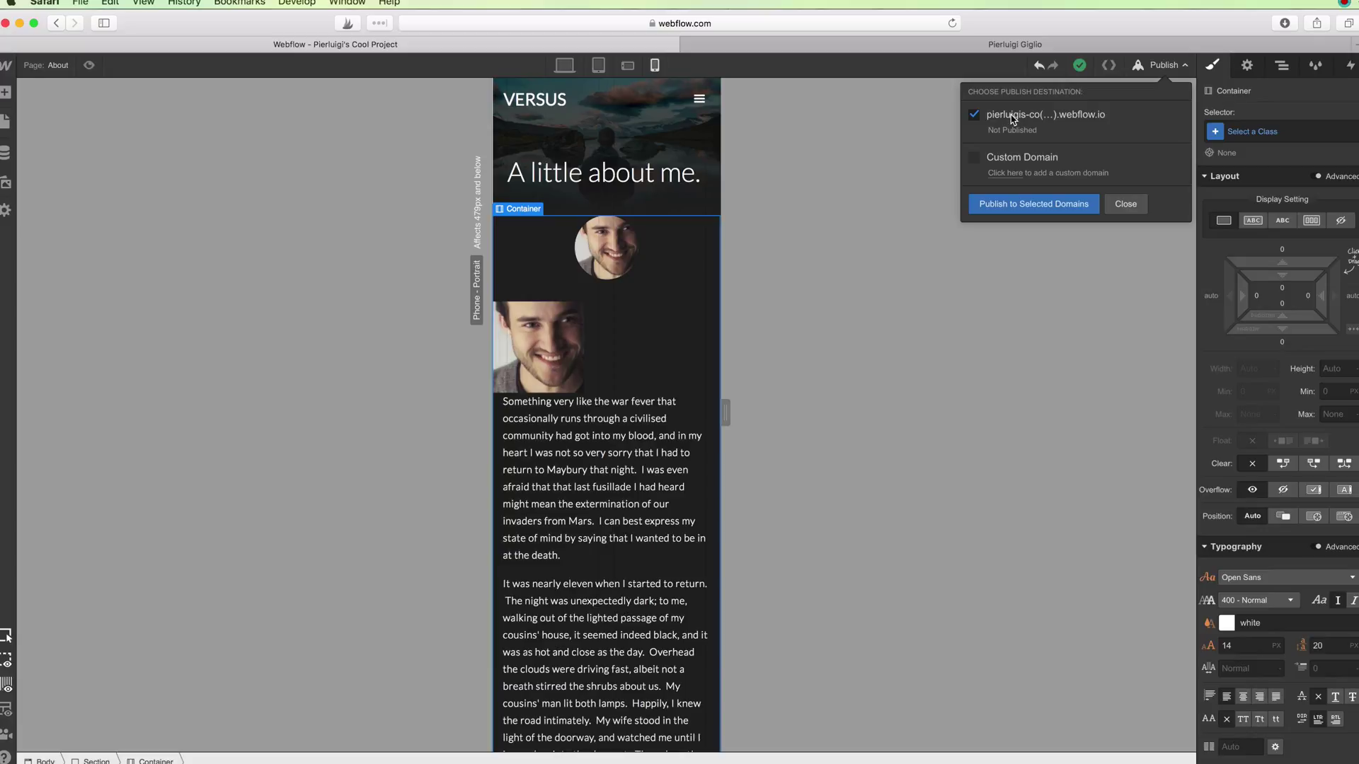
click(1126, 204)
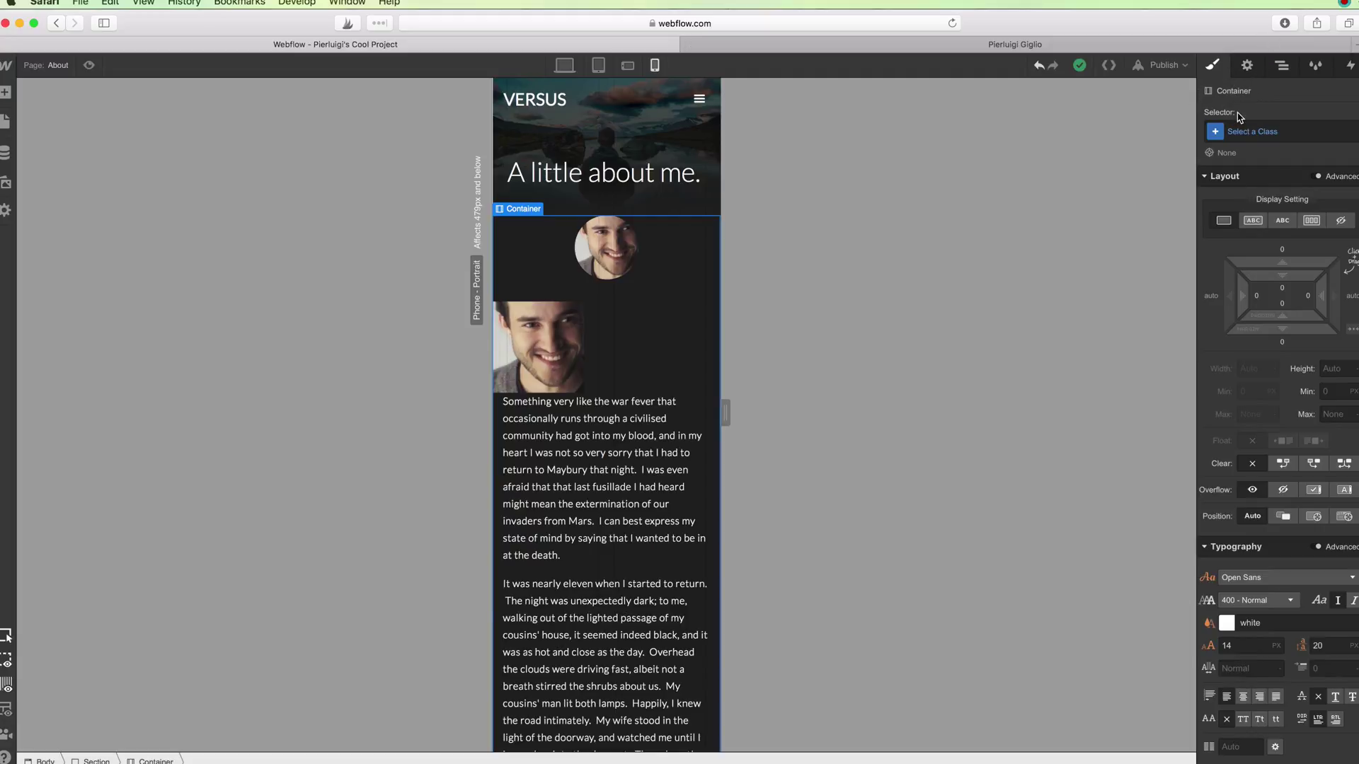
- Set the "A little about me." main heading's font size to 31 px at the desktop breakpoint
mouse_move(1239, 359)
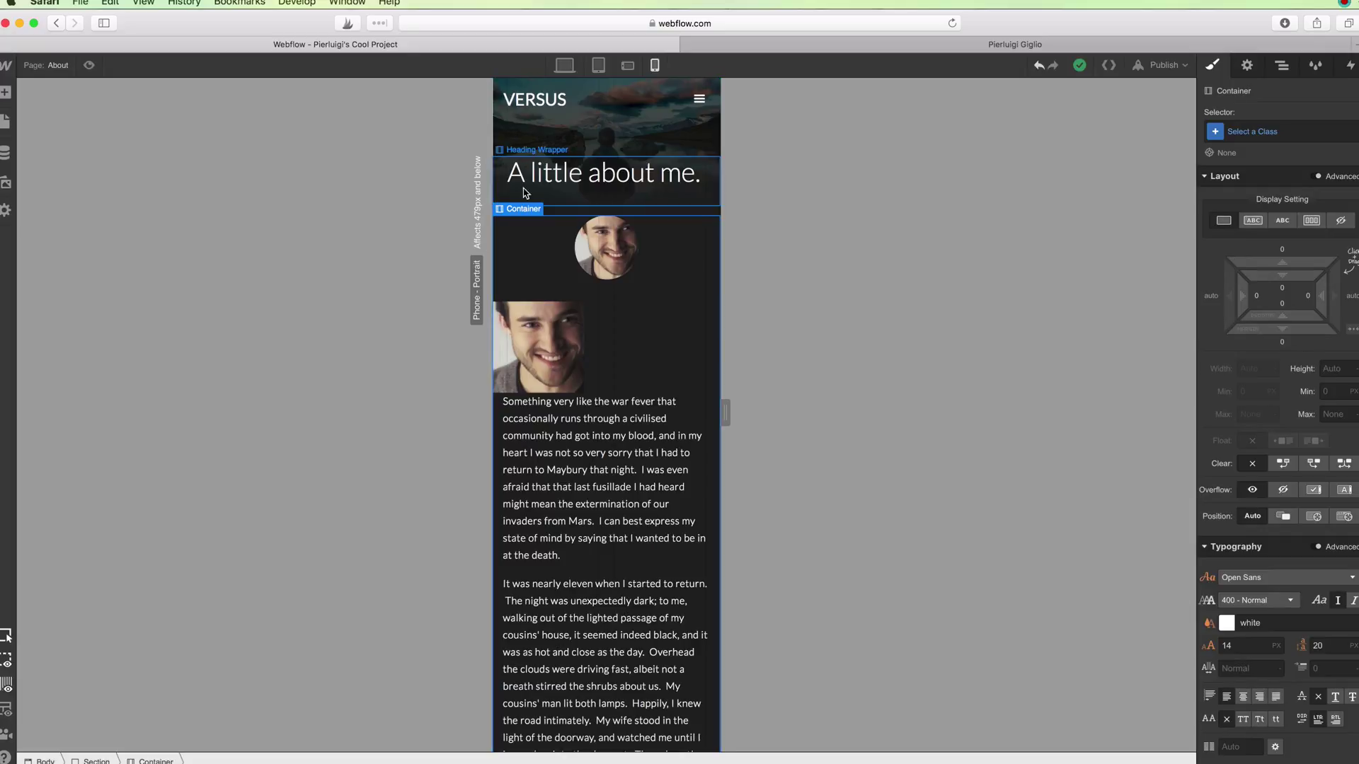
click(574, 179)
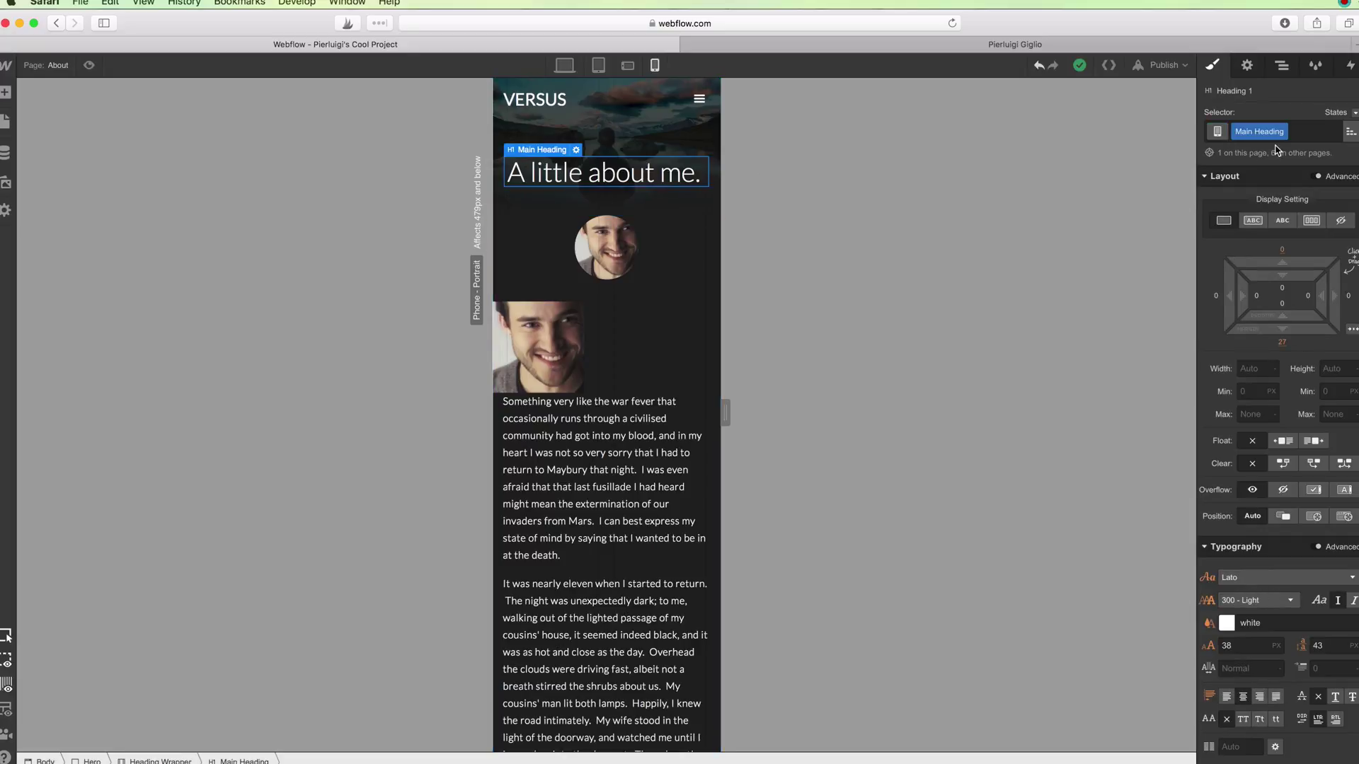
scroll(1301, 310, down, 7)
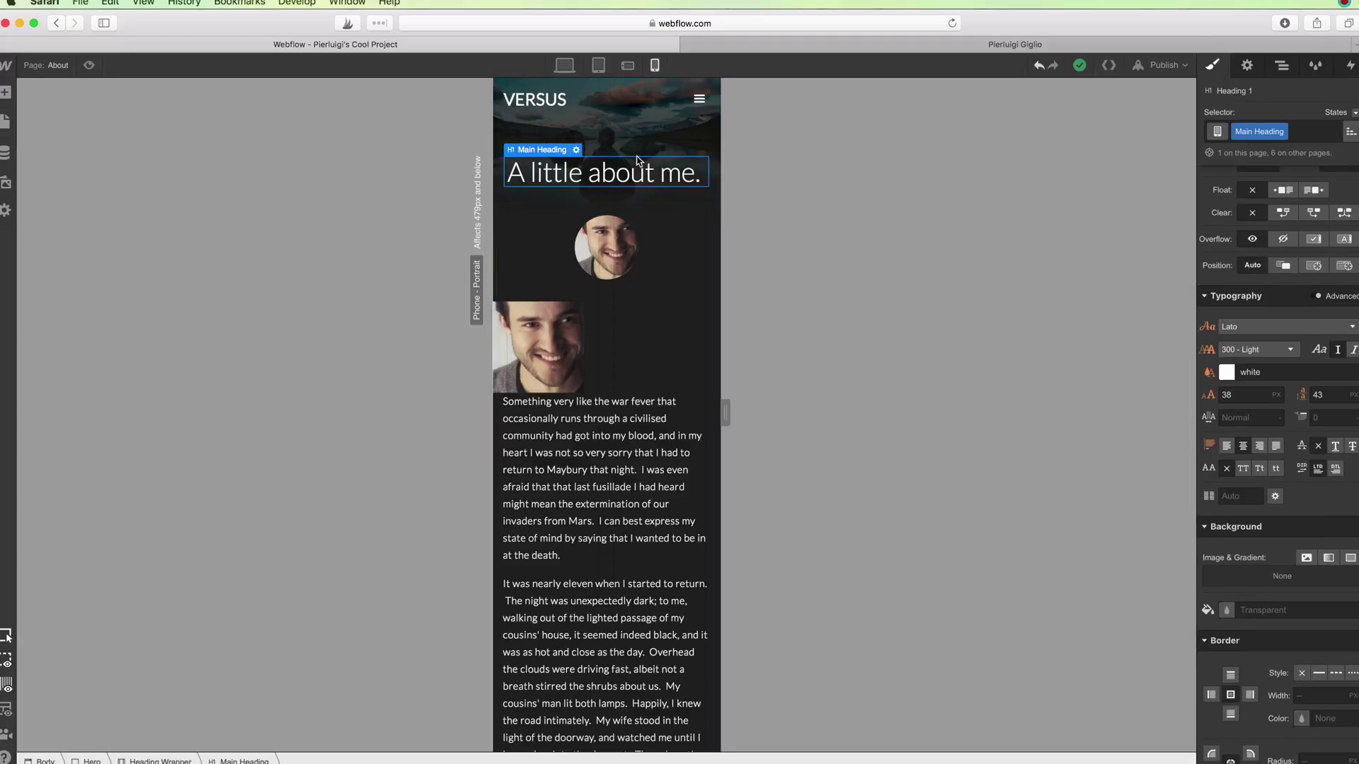
click(565, 68)
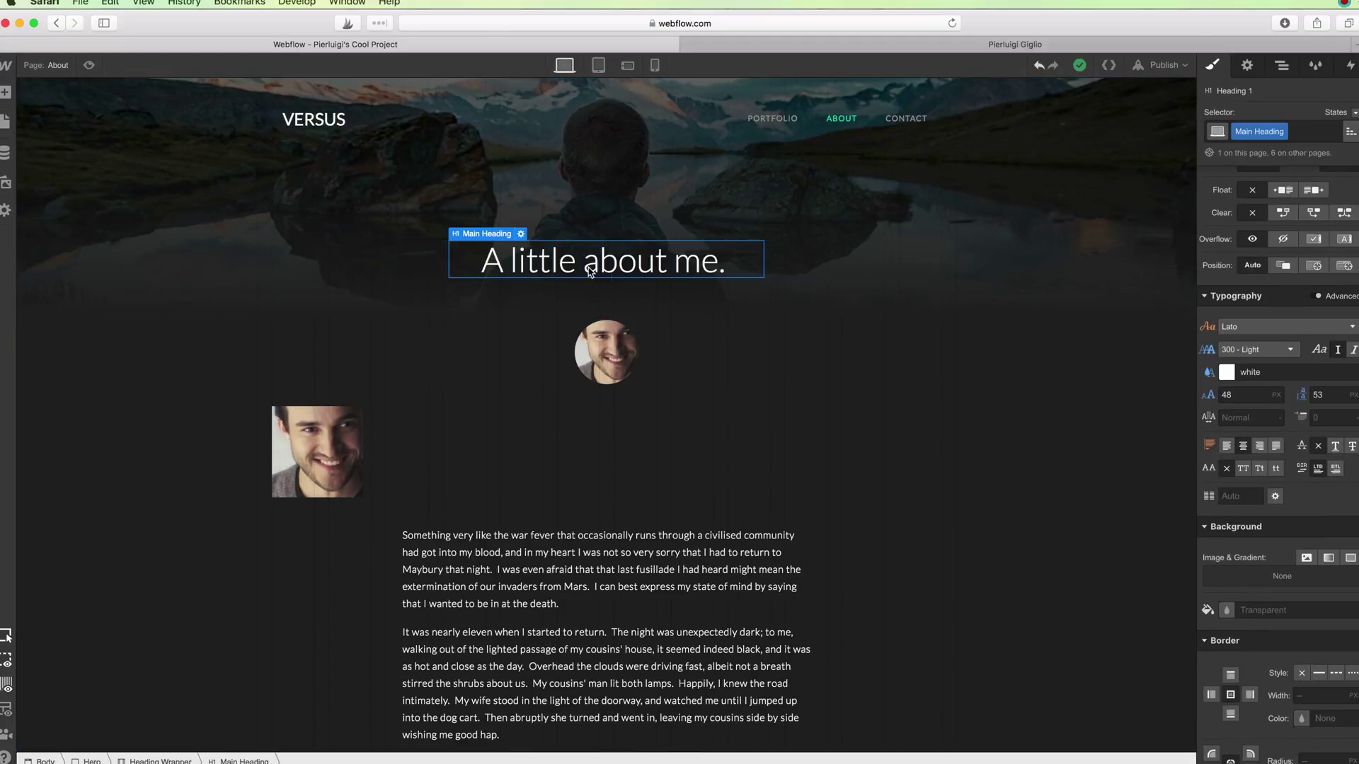
click(1233, 396)
key(Down)
key(Down)
key(Down)
key(Down)
key(Down)
key(Down)
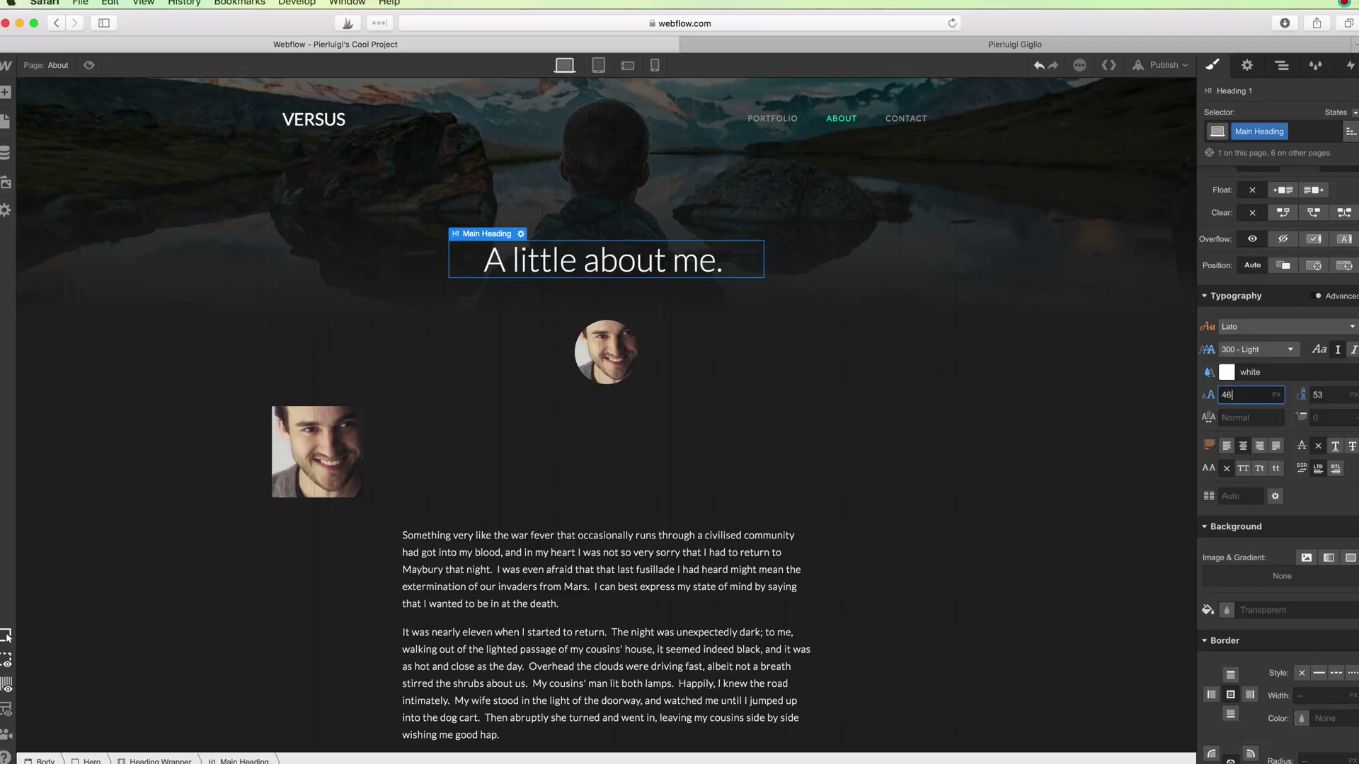
key(Down)
key(Down)
key(Down)
key(Down)
key(Down)
key(Down)
key(Down)
key(Down)
key(Down)
key(Down)
key(Down)
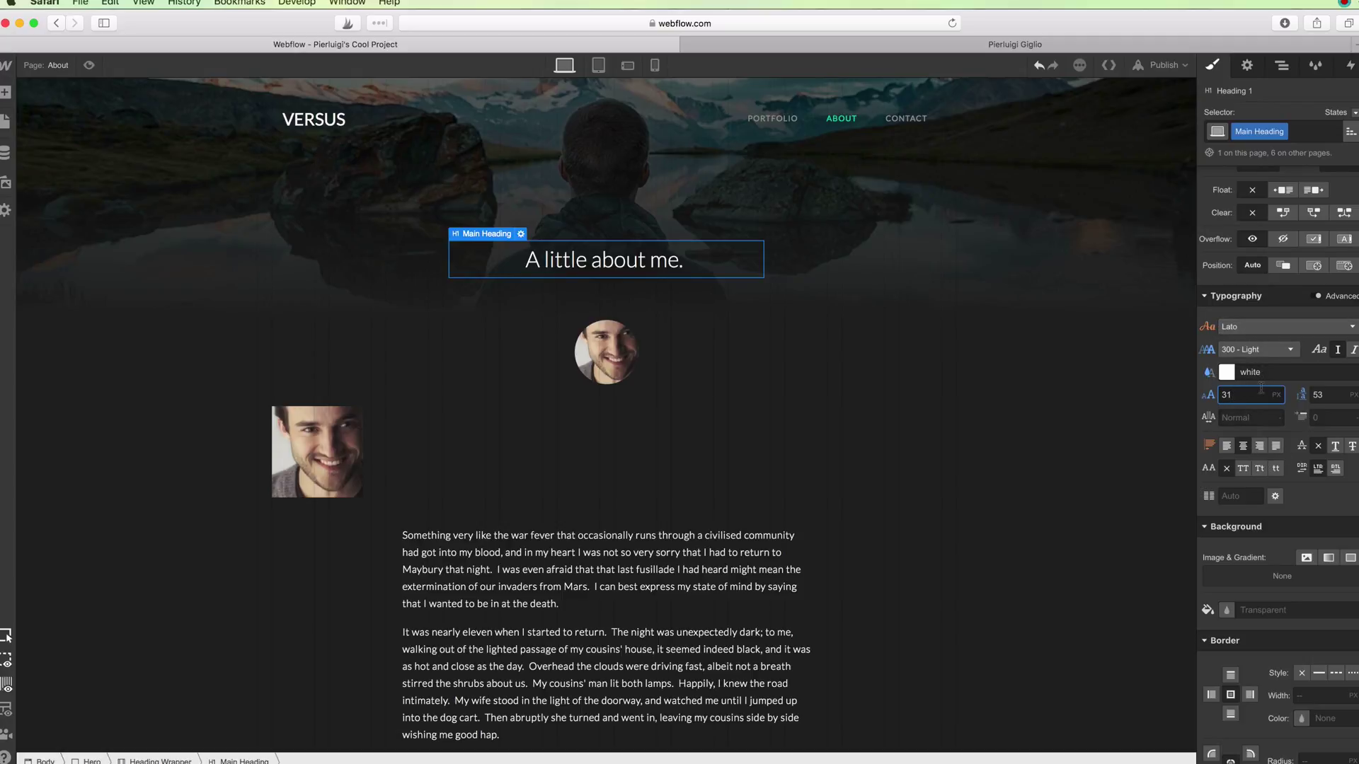
- Look through the main heading's style settings and set its padding to 53 px on all four sides
scroll(1289, 425, down, 2)
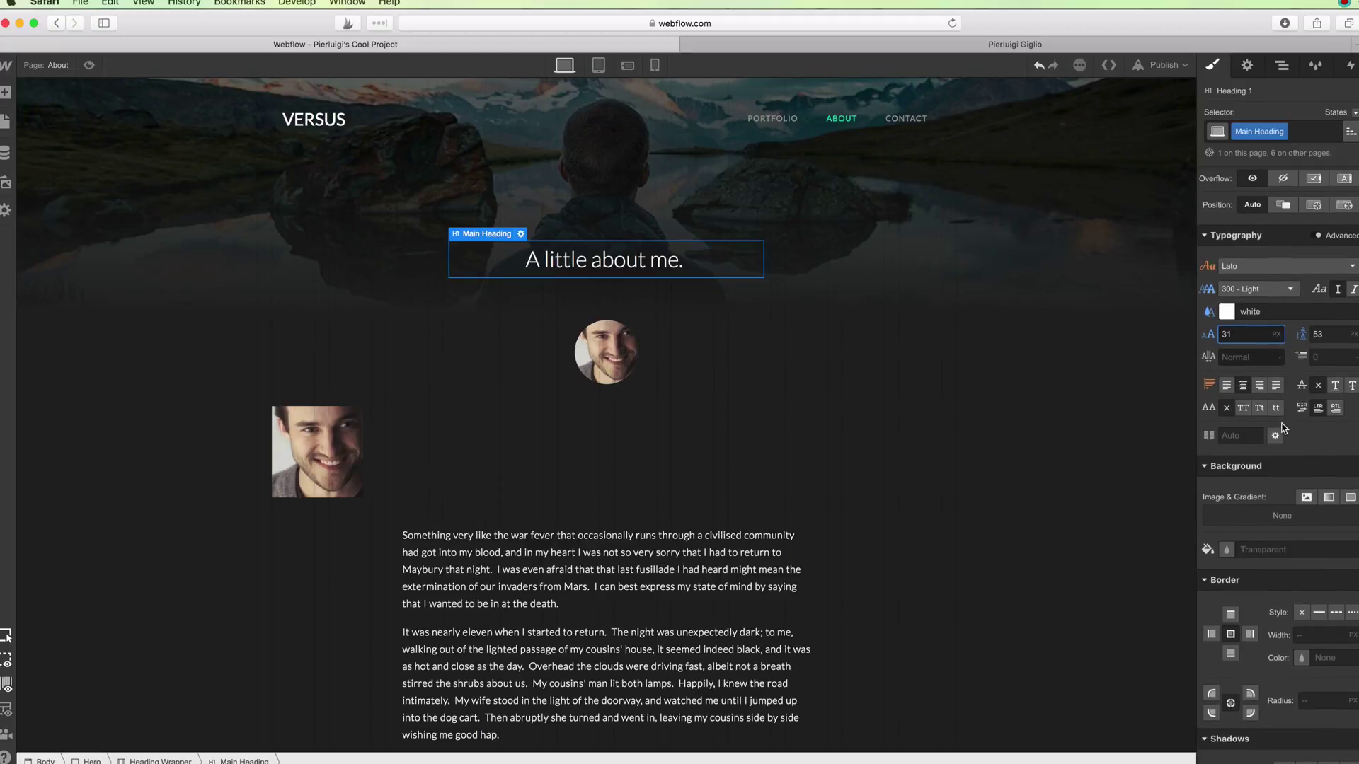
scroll(1288, 398, down, 3)
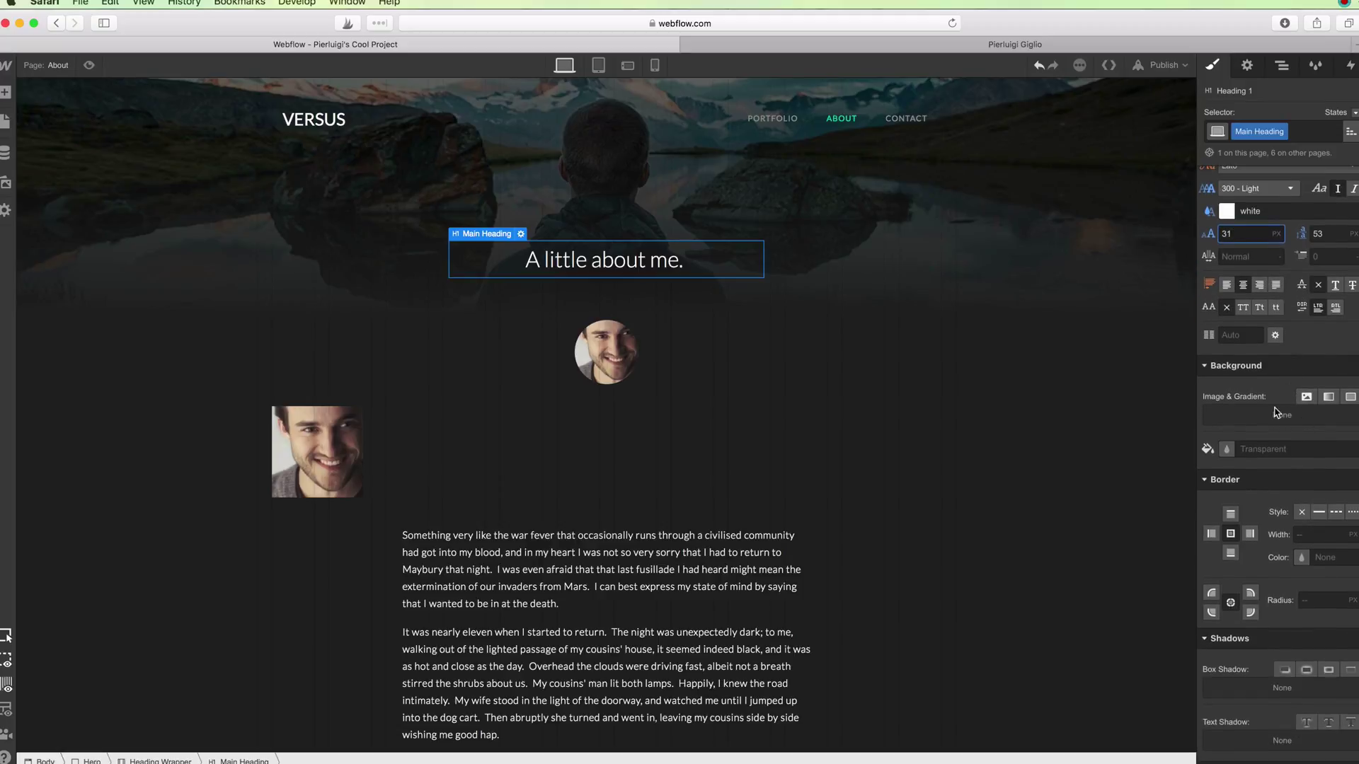
scroll(1296, 433, down, 7)
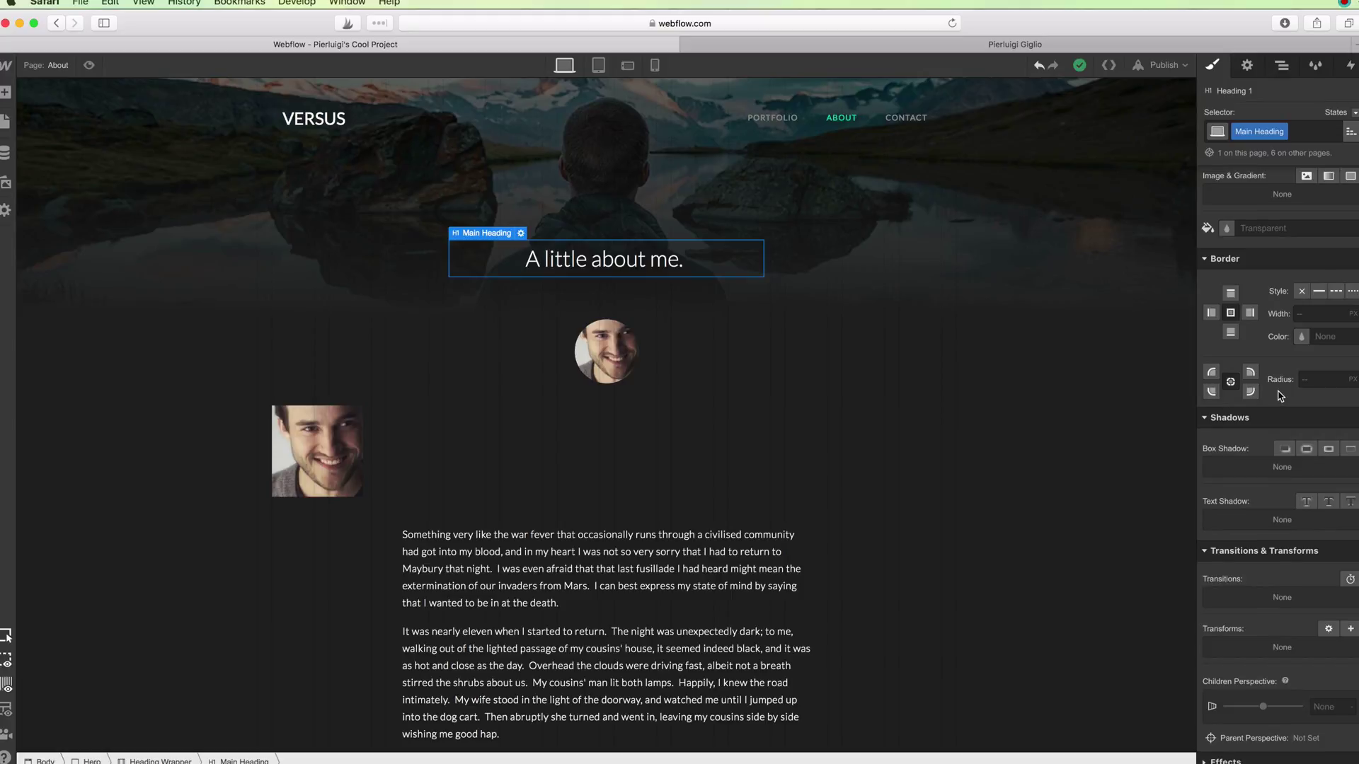
scroll(1281, 397, up, 10)
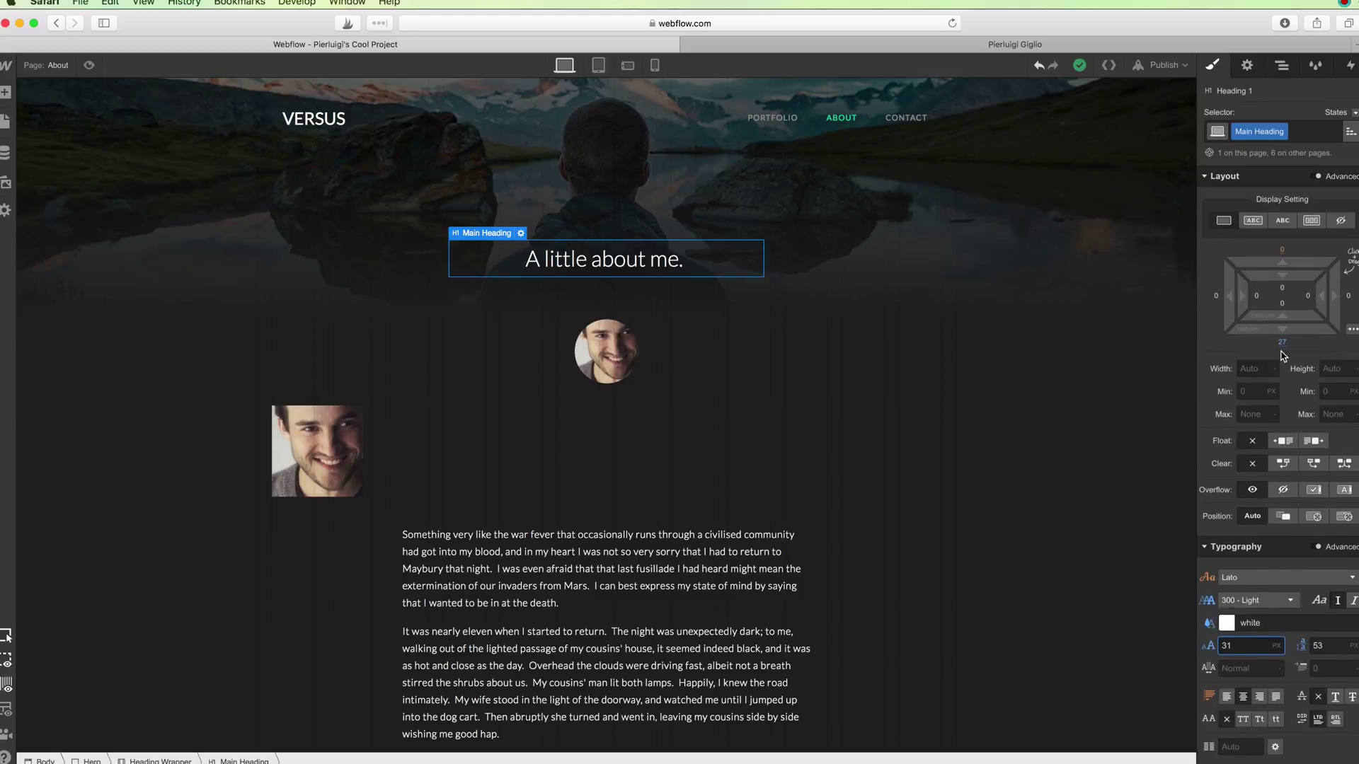
drag(1282, 312, 1305, 104)
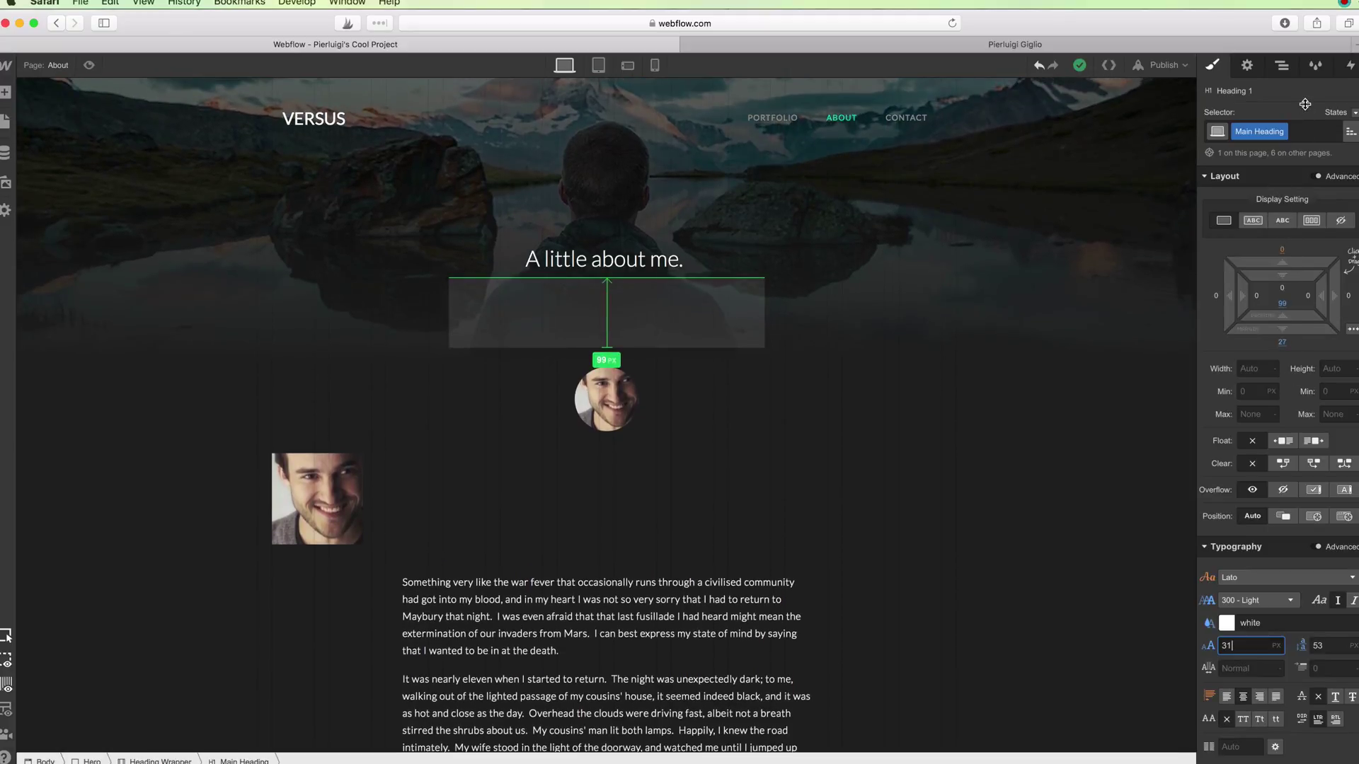
alt+click(1282, 281)
drag(1300, 289, 1117, 390)
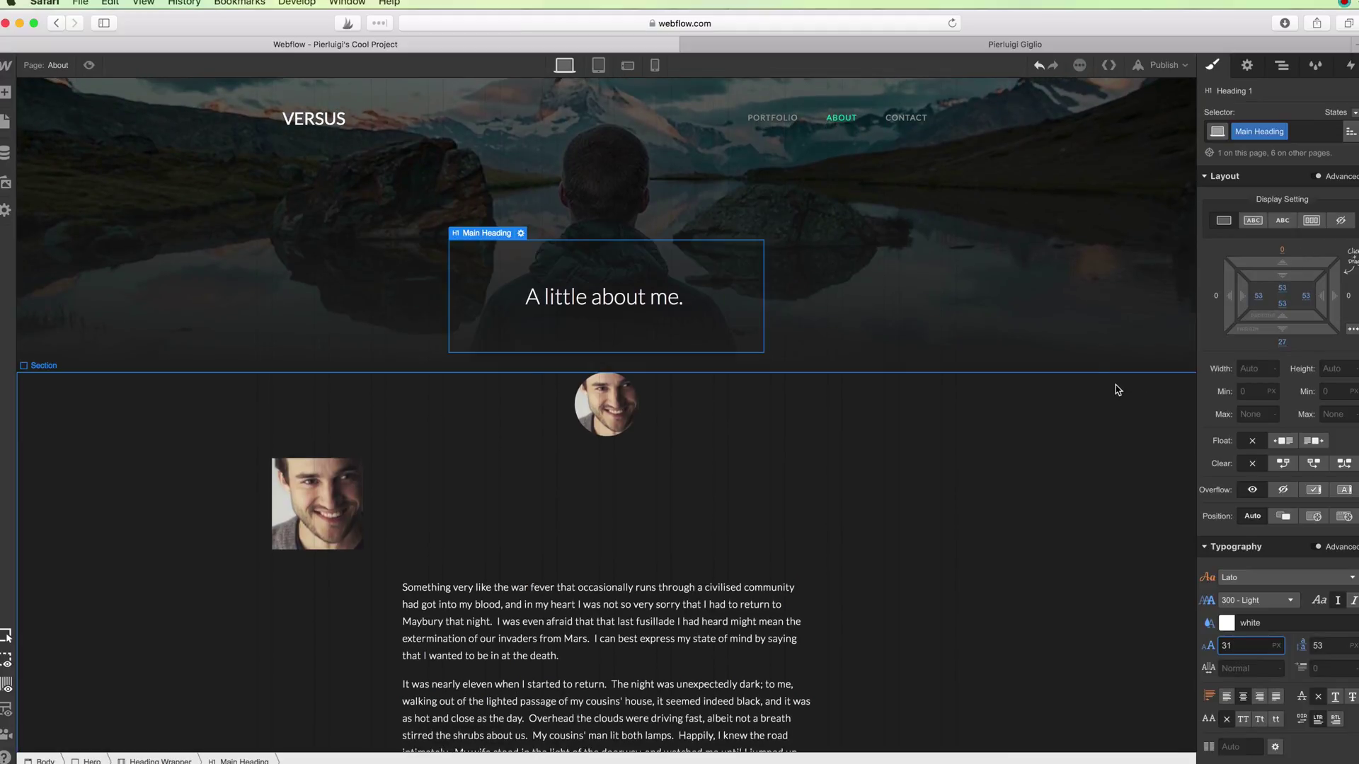